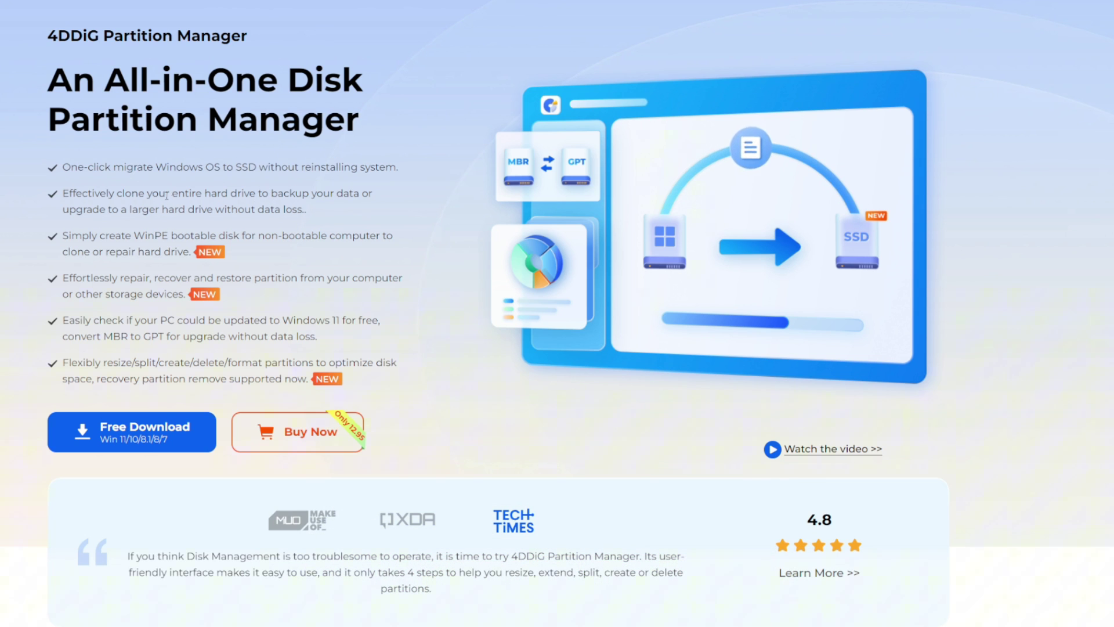
scroll(354, 460, down, 5)
scroll(354, 460, down, 5)
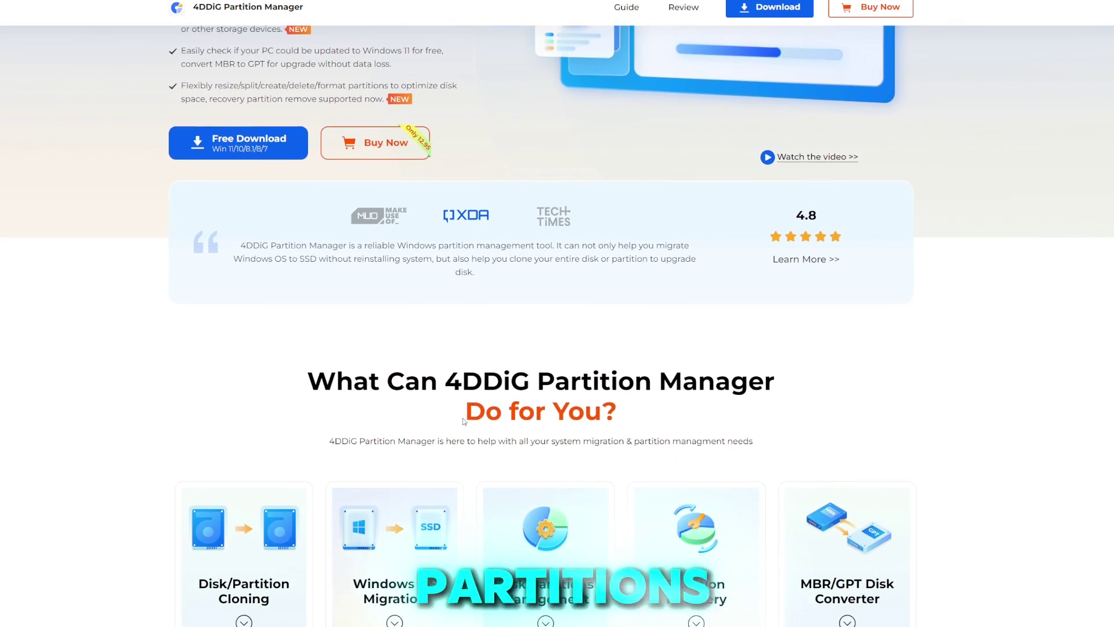
scroll(531, 515, down, 6)
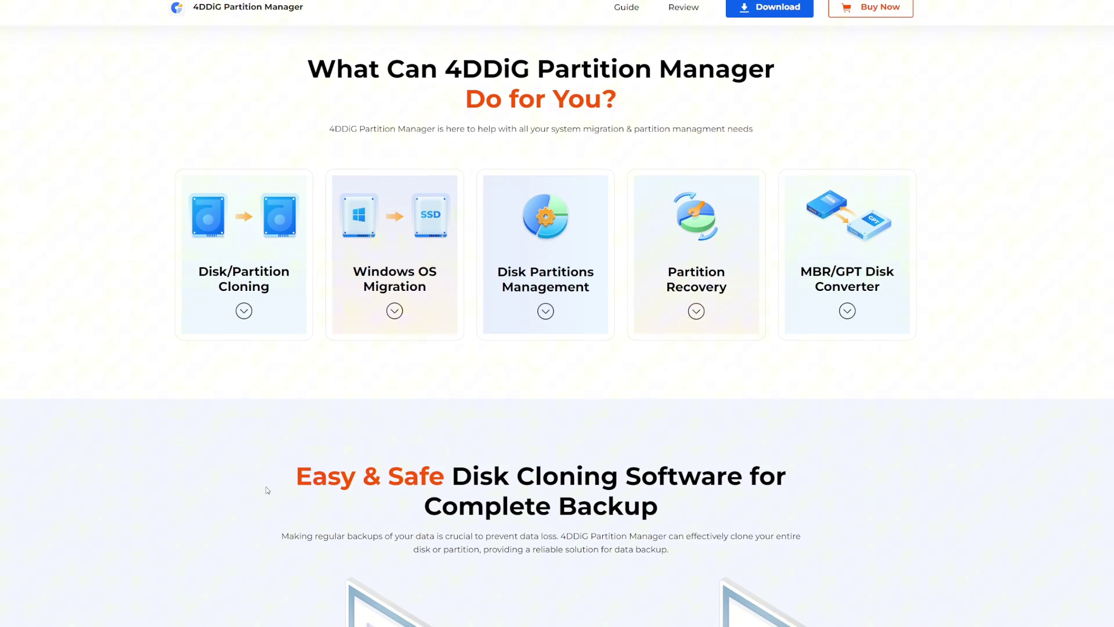
scroll(483, 402, down, 3)
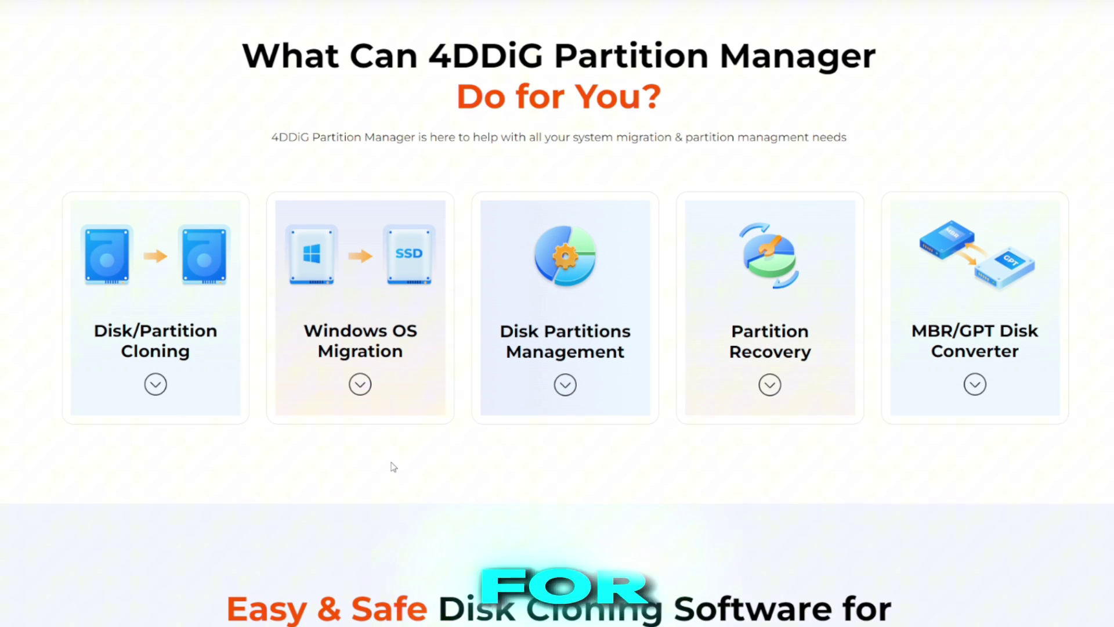
scroll(393, 466, down, 1)
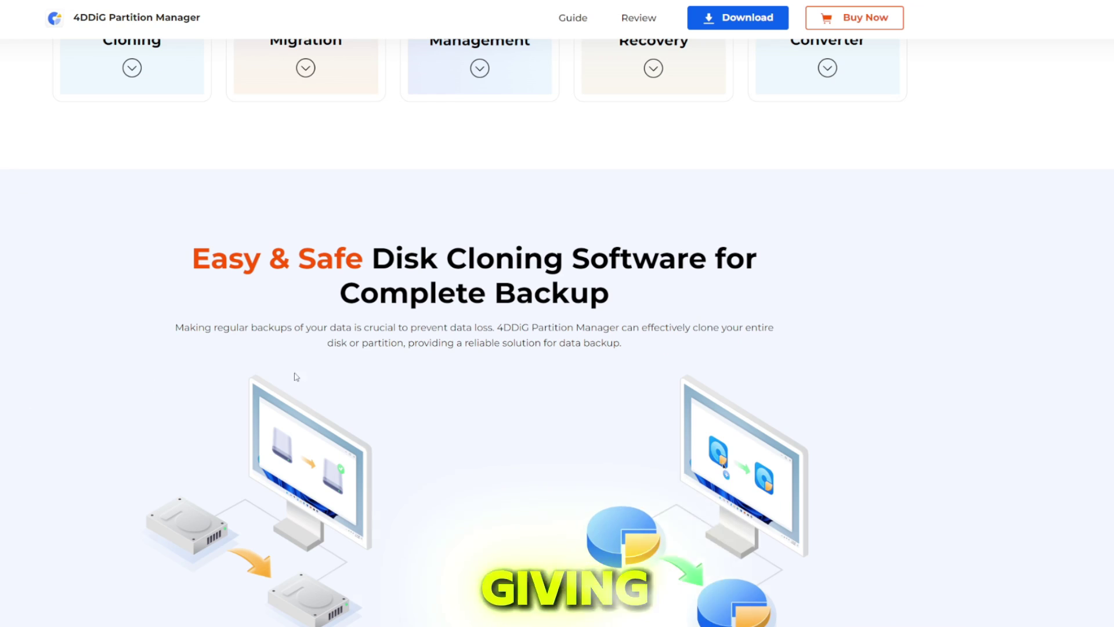
scroll(208, 386, down, 3)
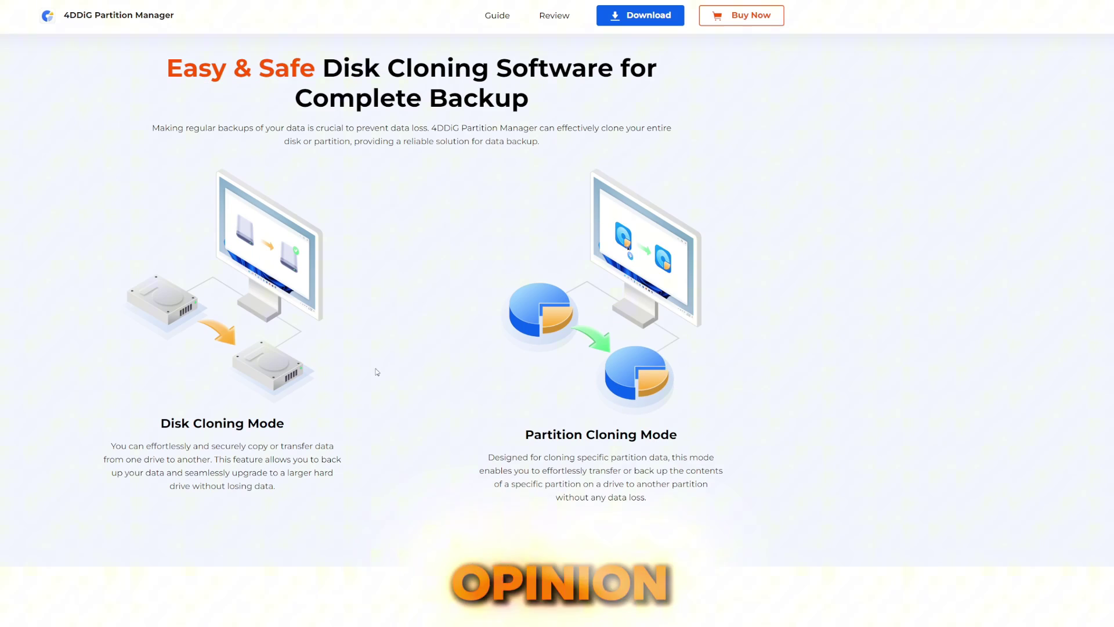
drag(288, 416, 423, 418)
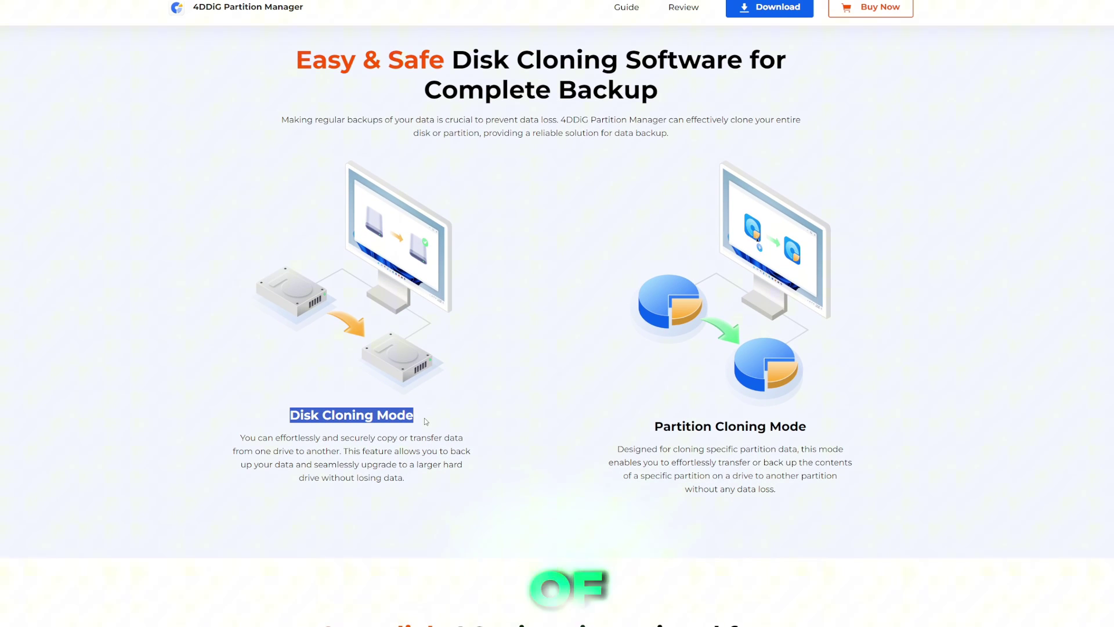
click(467, 422)
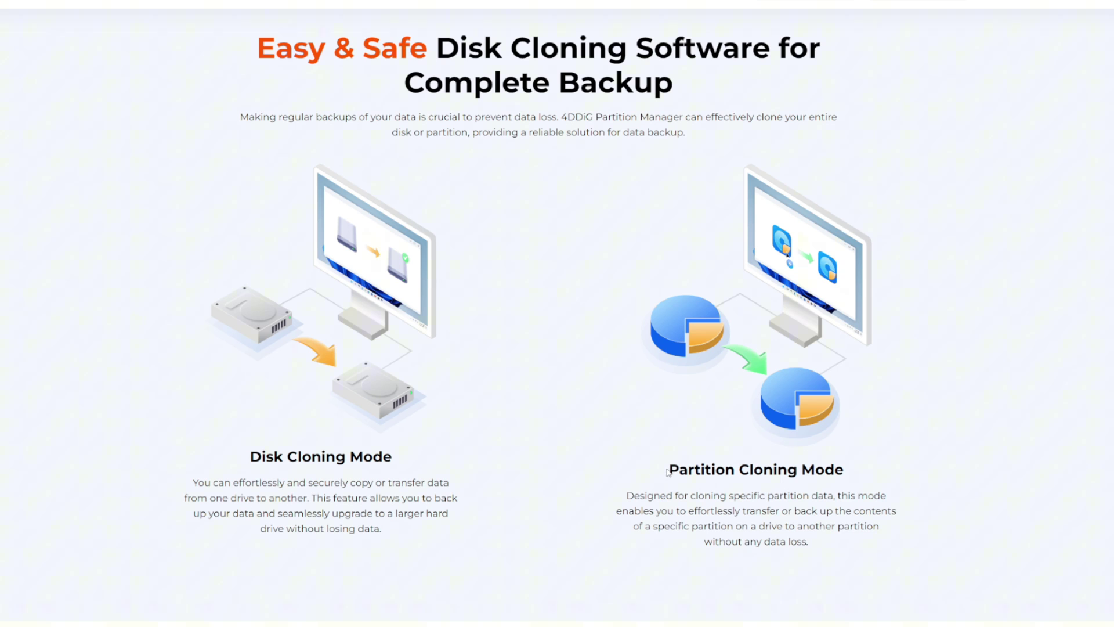
drag(670, 473, 821, 467)
click(846, 472)
scroll(464, 600, down, 5)
scroll(540, 556, down, 3)
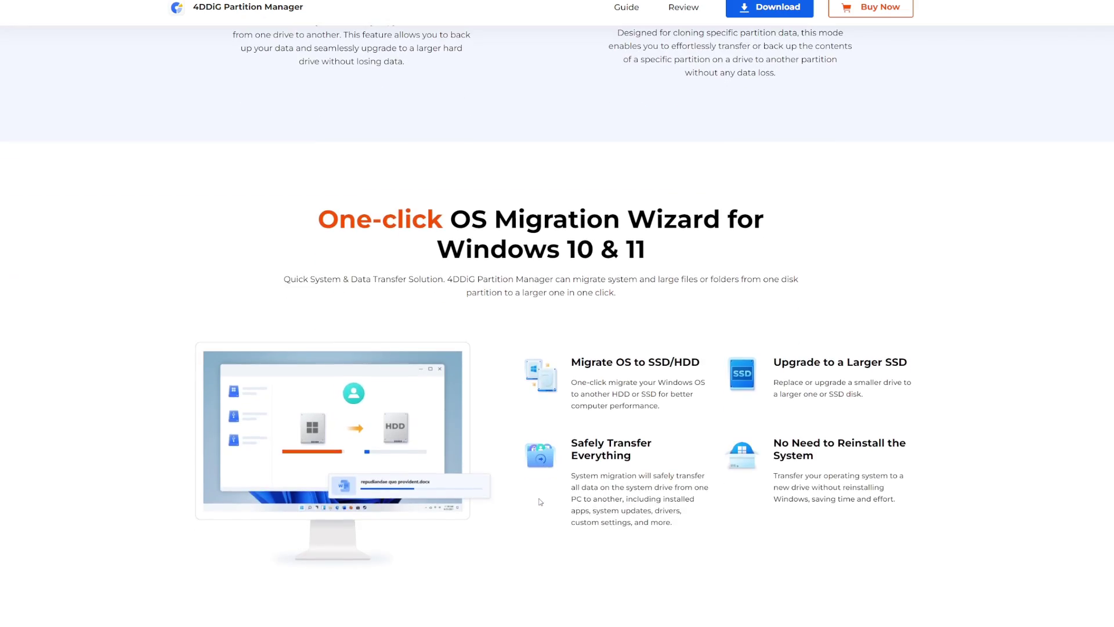
scroll(540, 501, down, 4)
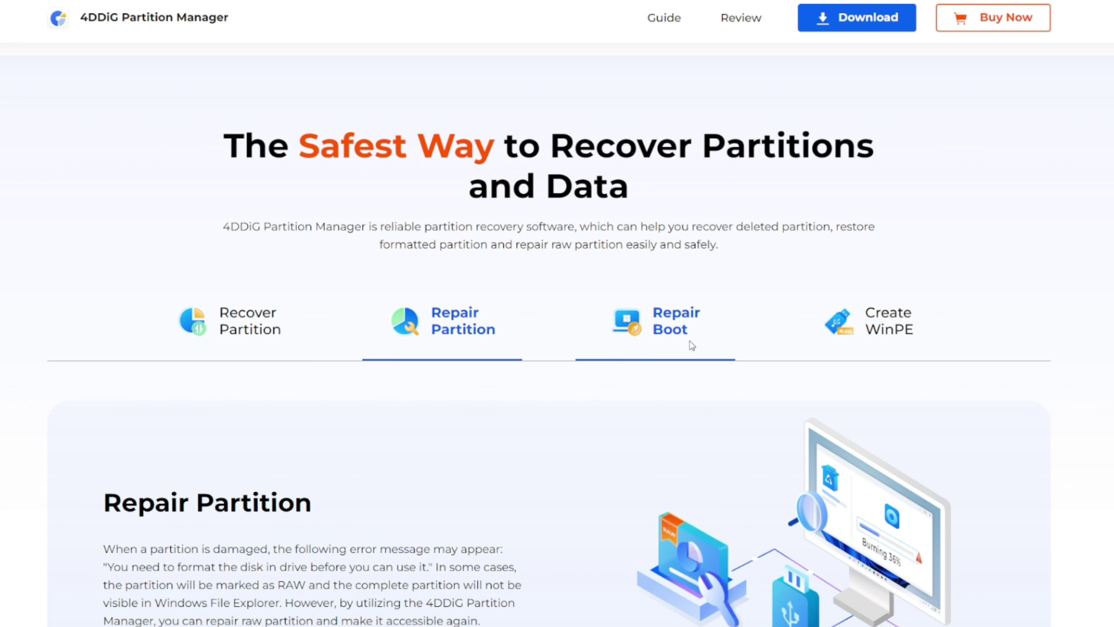
mouse_move(687, 343)
mouse_move(897, 345)
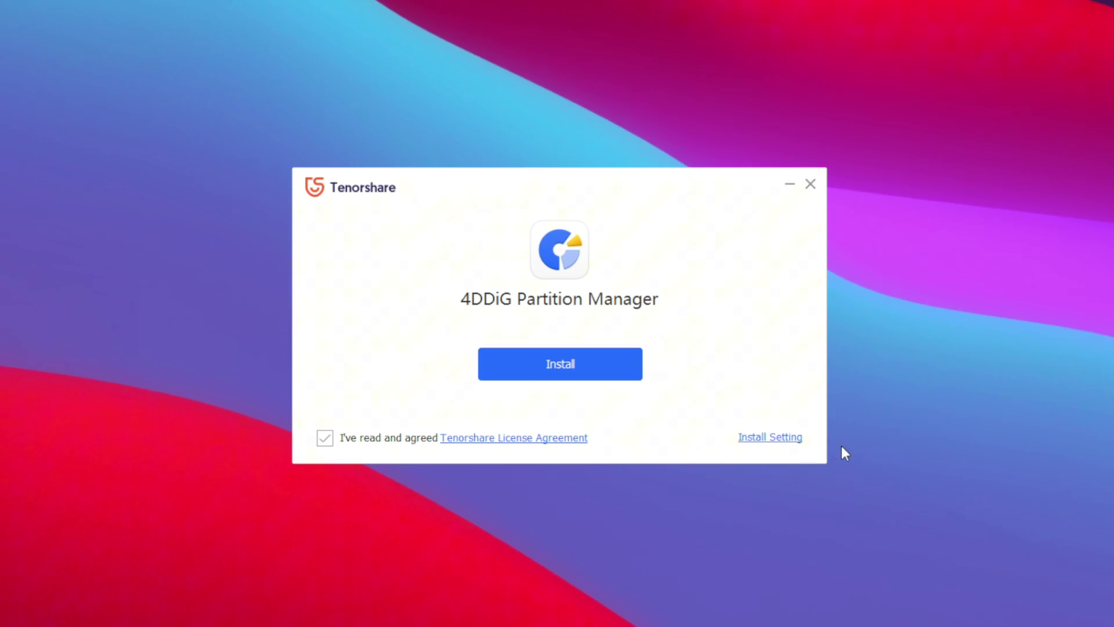
- Check the install language and path, then install 4DDiG Partition Manager with the defaults
click(784, 439)
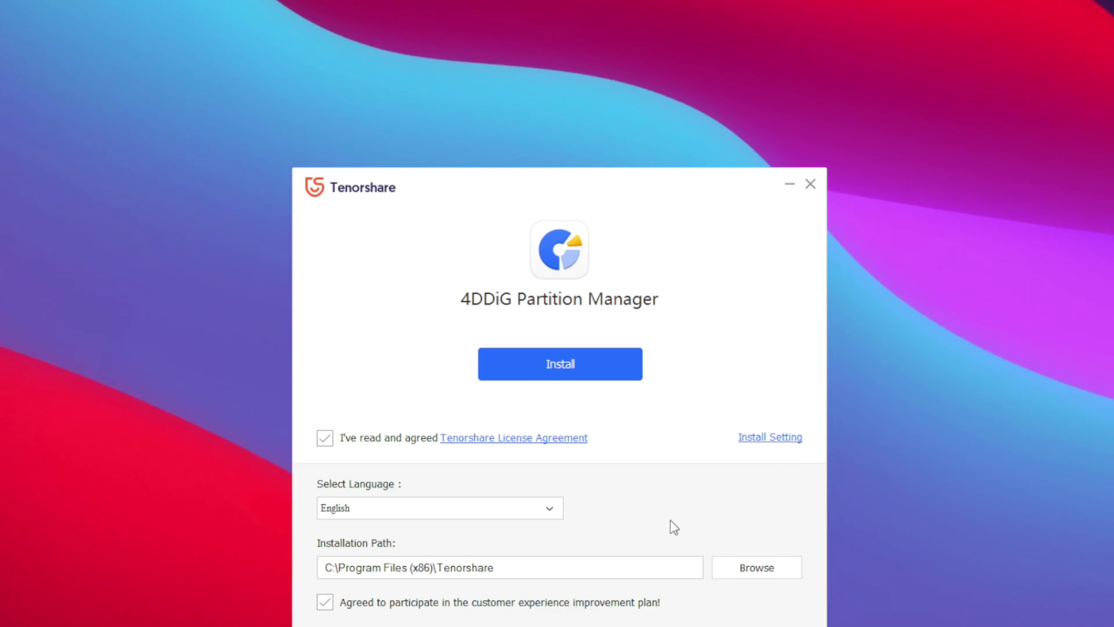
click(786, 439)
click(570, 376)
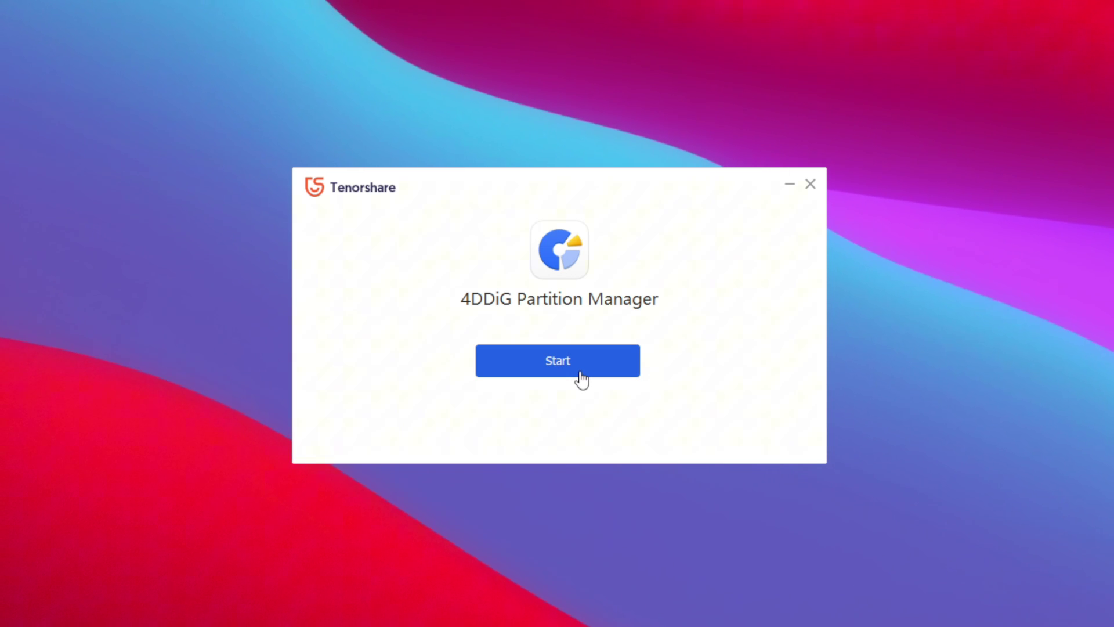
- Start the program and register it with the purchase e-mail and registration code
click(581, 373)
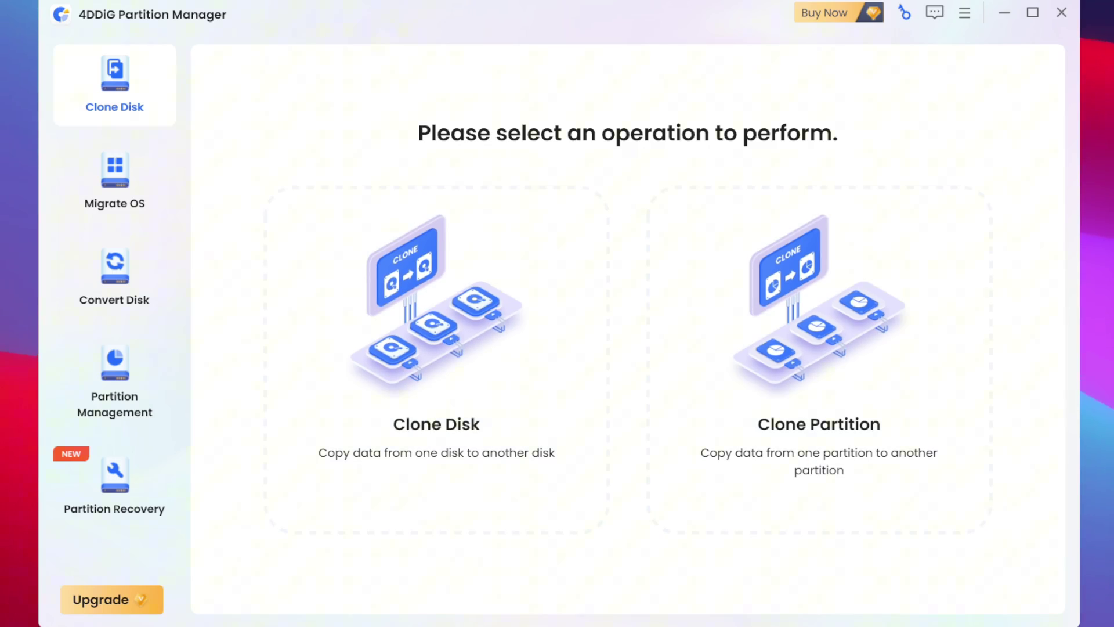
click(964, 14)
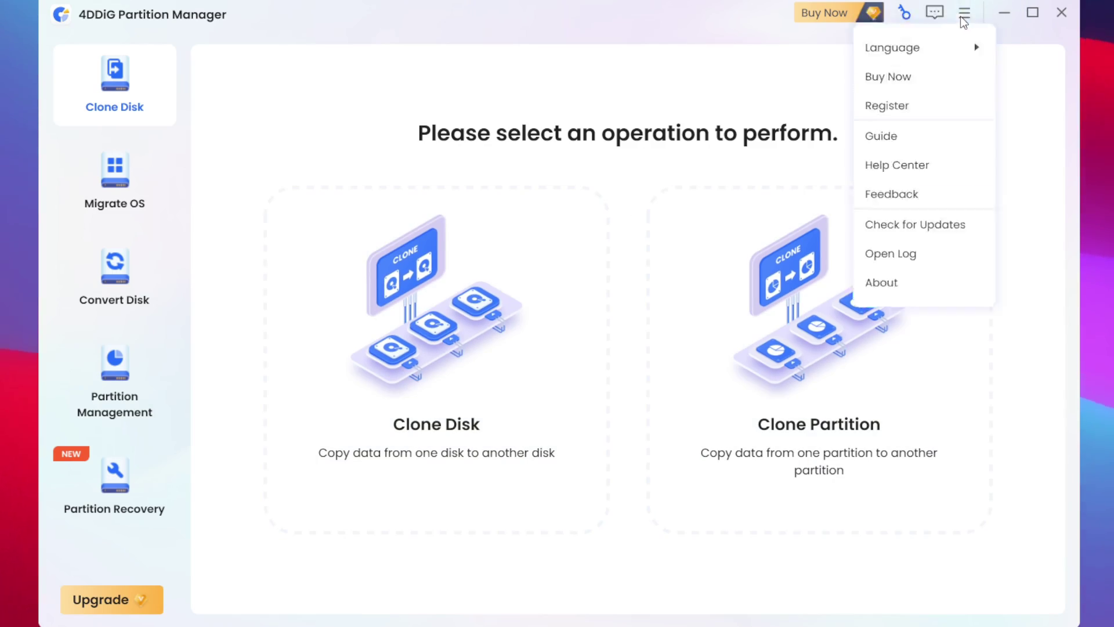
click(898, 107)
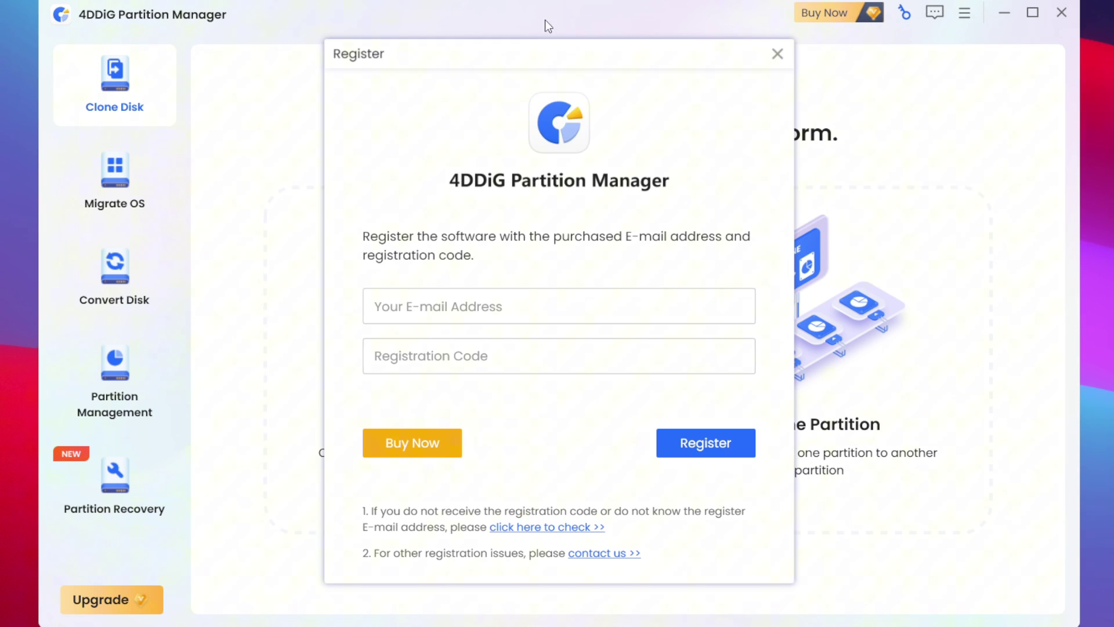
click(449, 302)
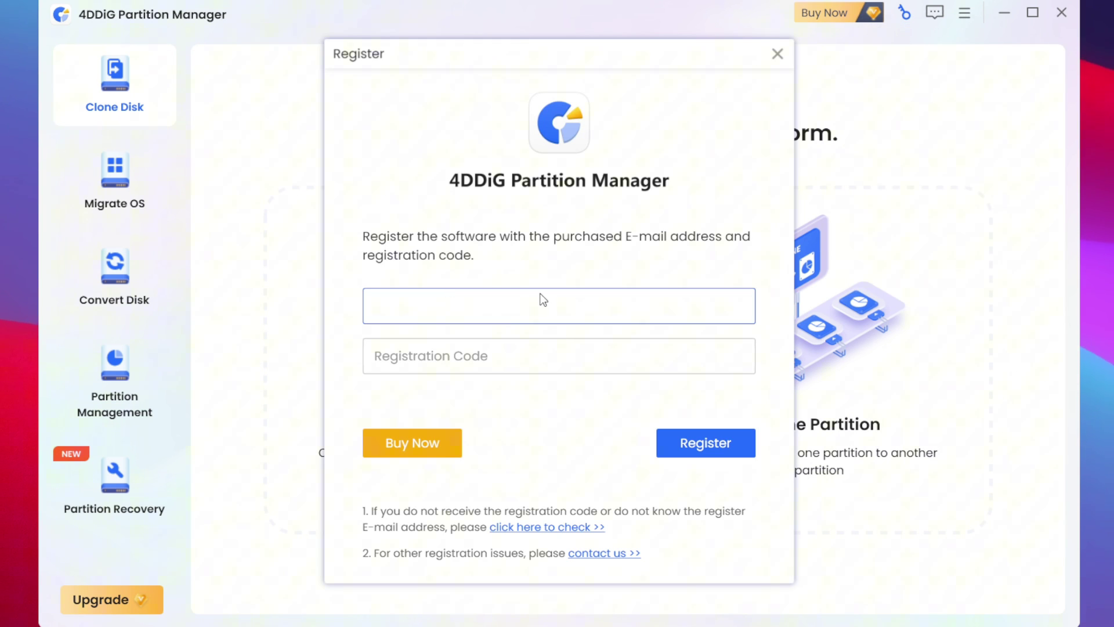
click(413, 360)
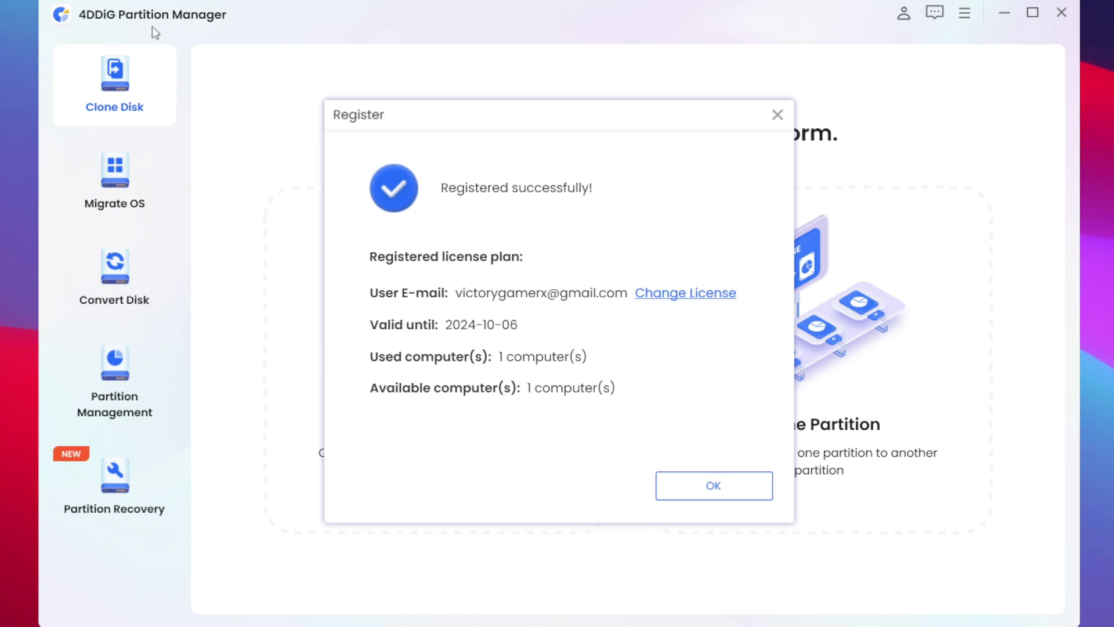
click(675, 482)
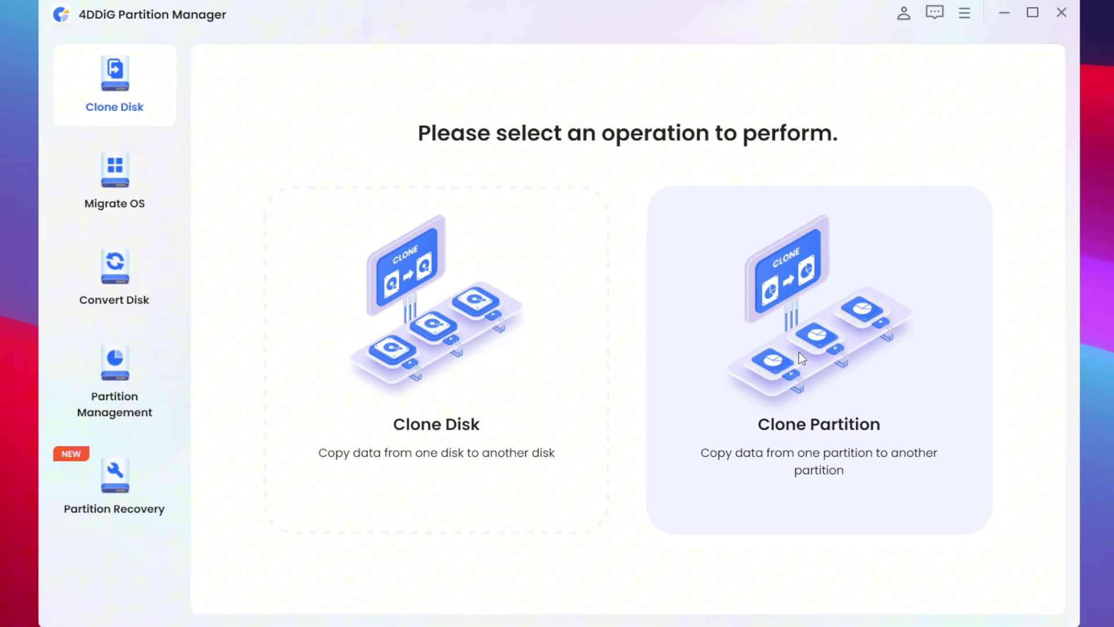
- Browse Migrate OS and Convert Disk, then show Partition Management listing Disk 0 and Disk 1
click(116, 190)
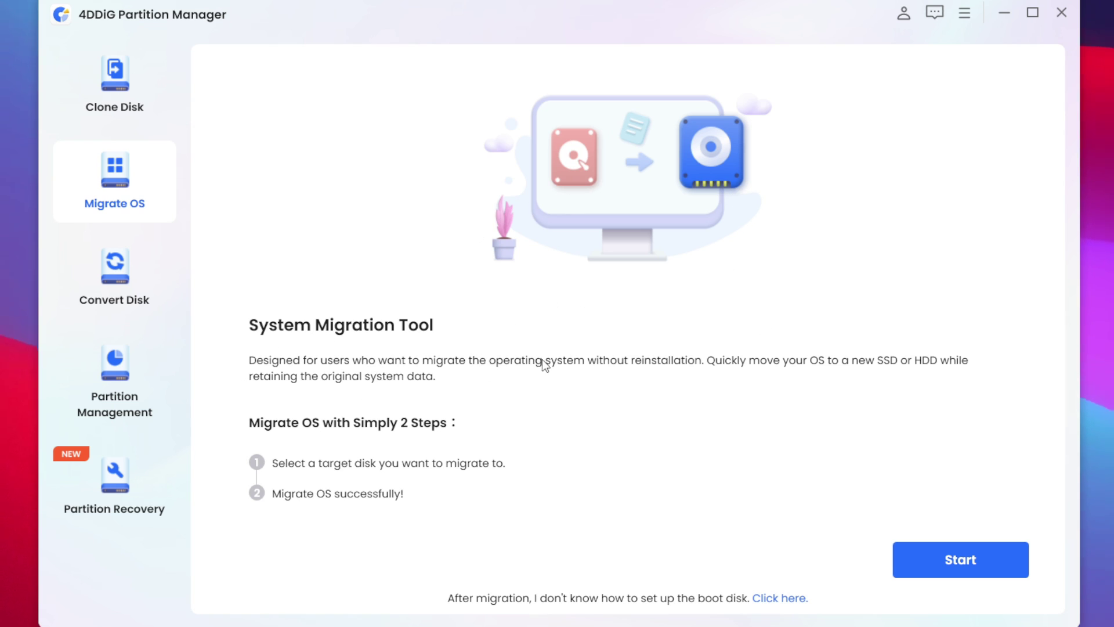
click(138, 293)
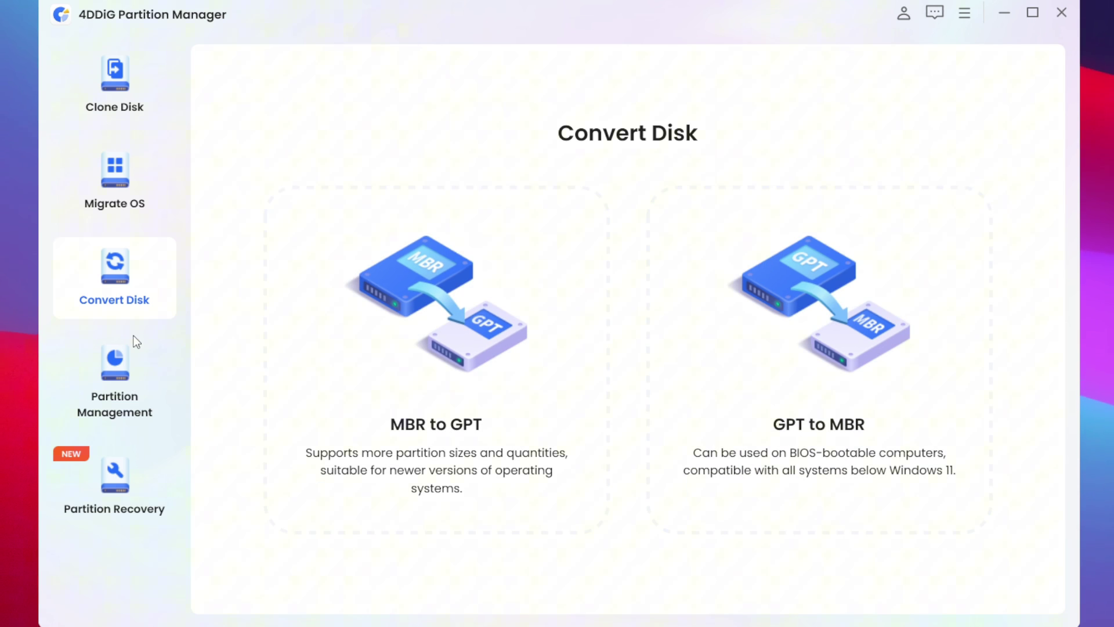
click(128, 382)
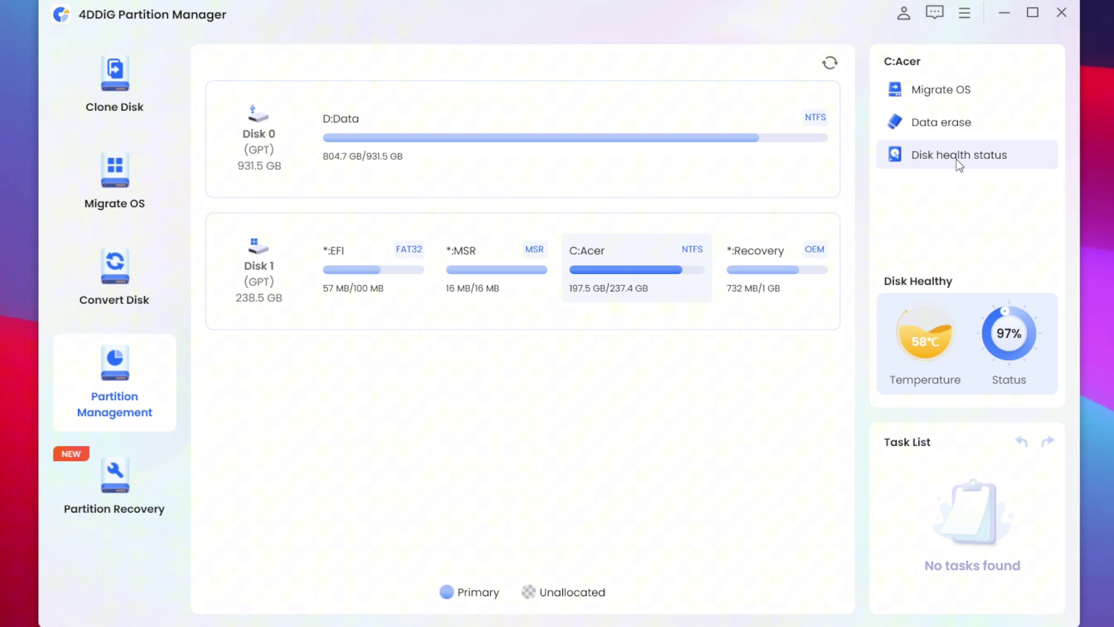
- View D:Data's context menu, then show the Partition Recovery page with its five options
right_click(623, 144)
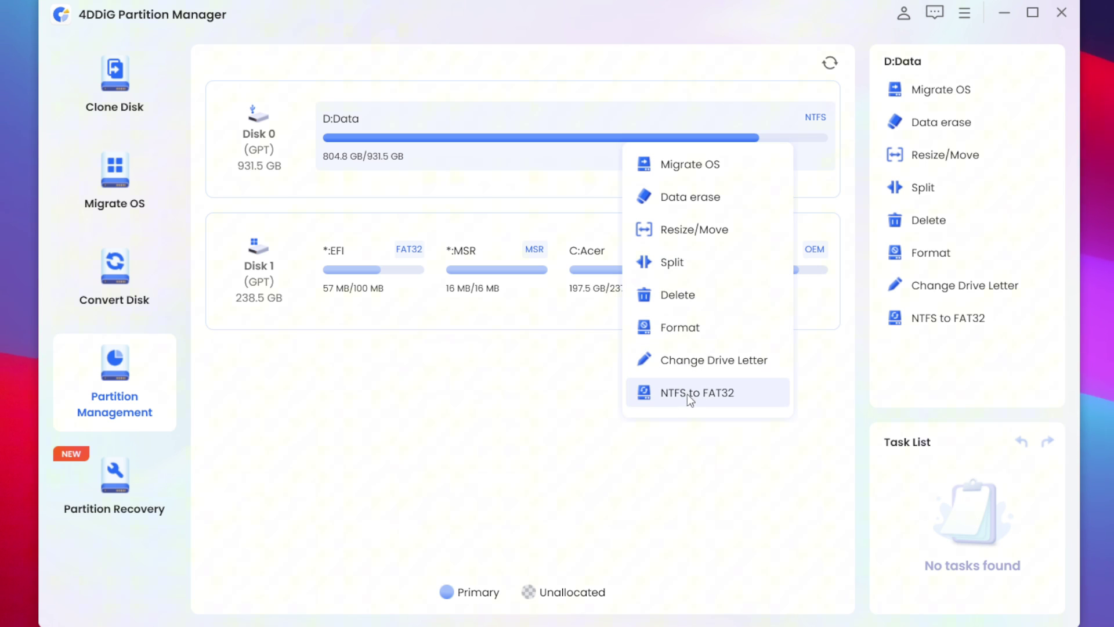
click(575, 397)
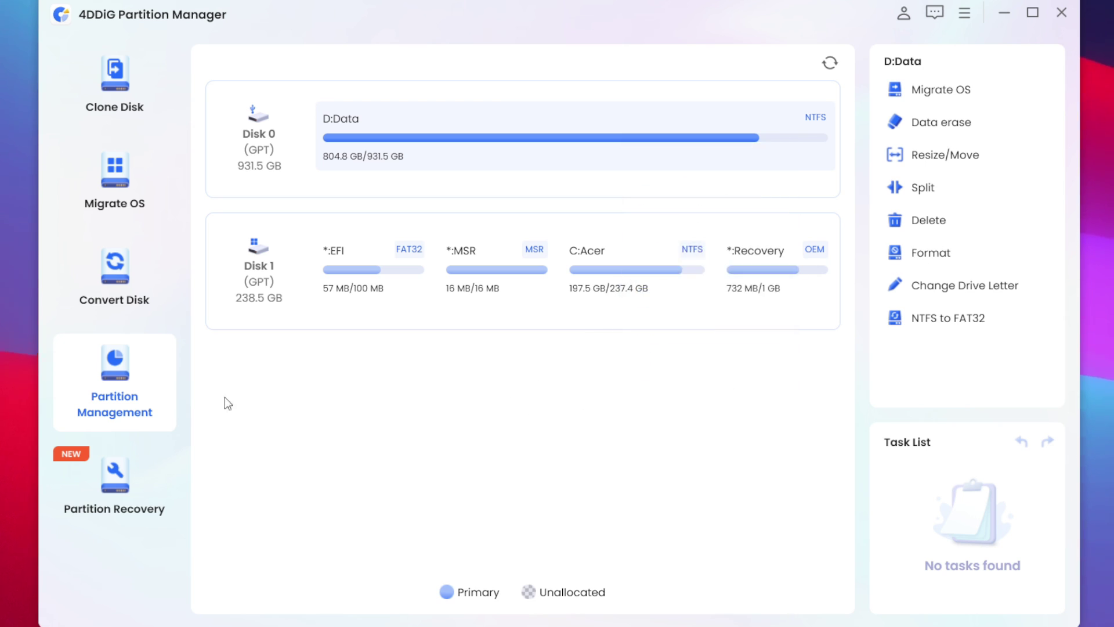
click(132, 493)
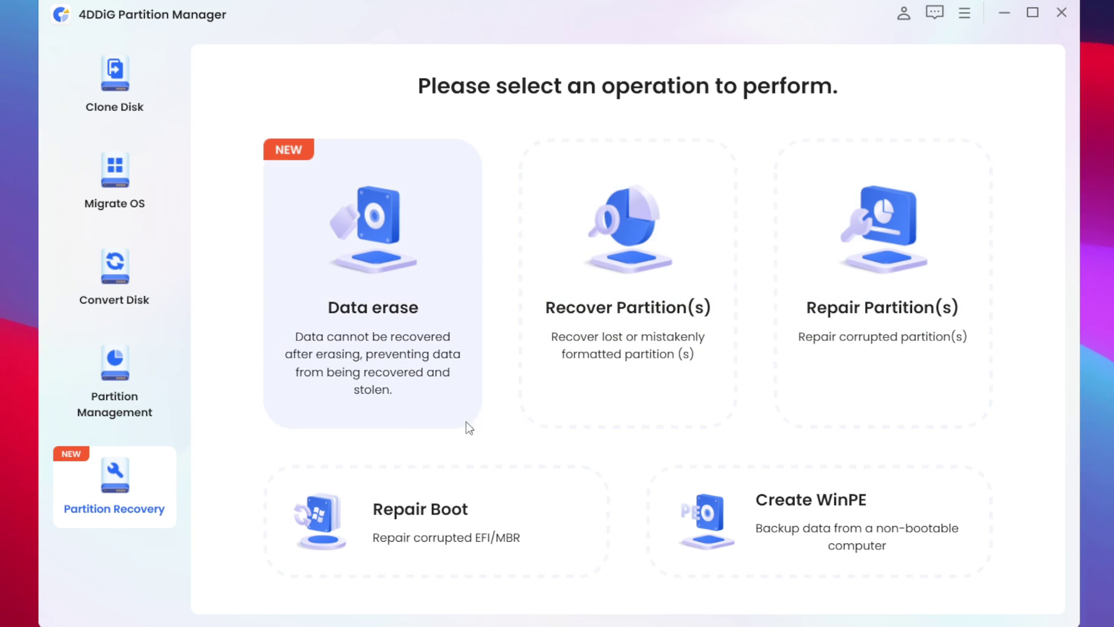
- Start a Clone Disk operation and make Disk 0 the source disk
click(119, 106)
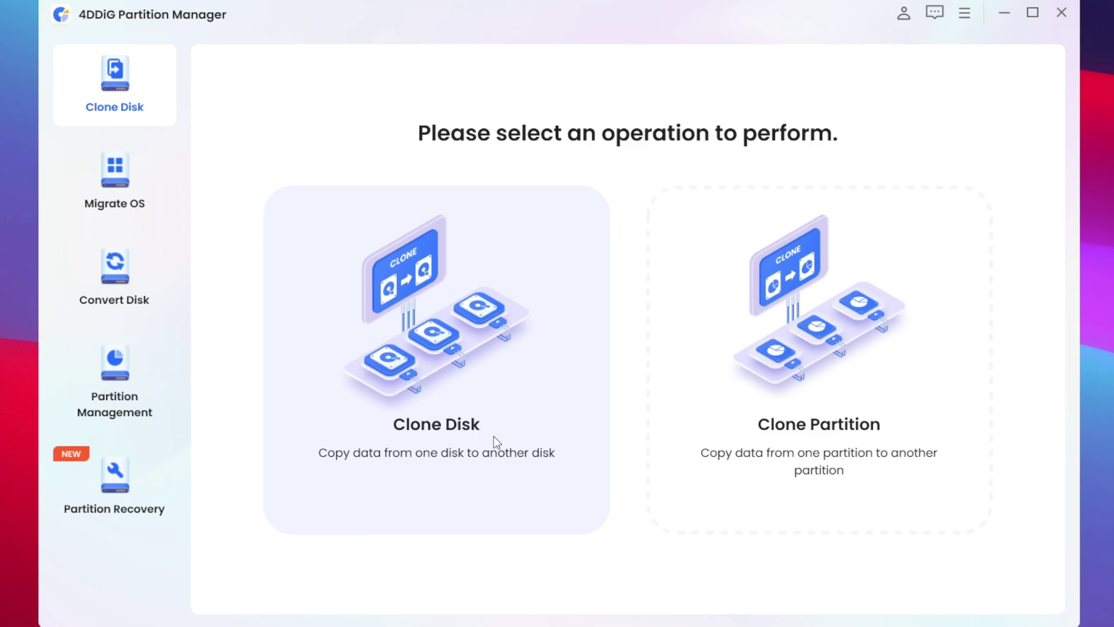
click(495, 444)
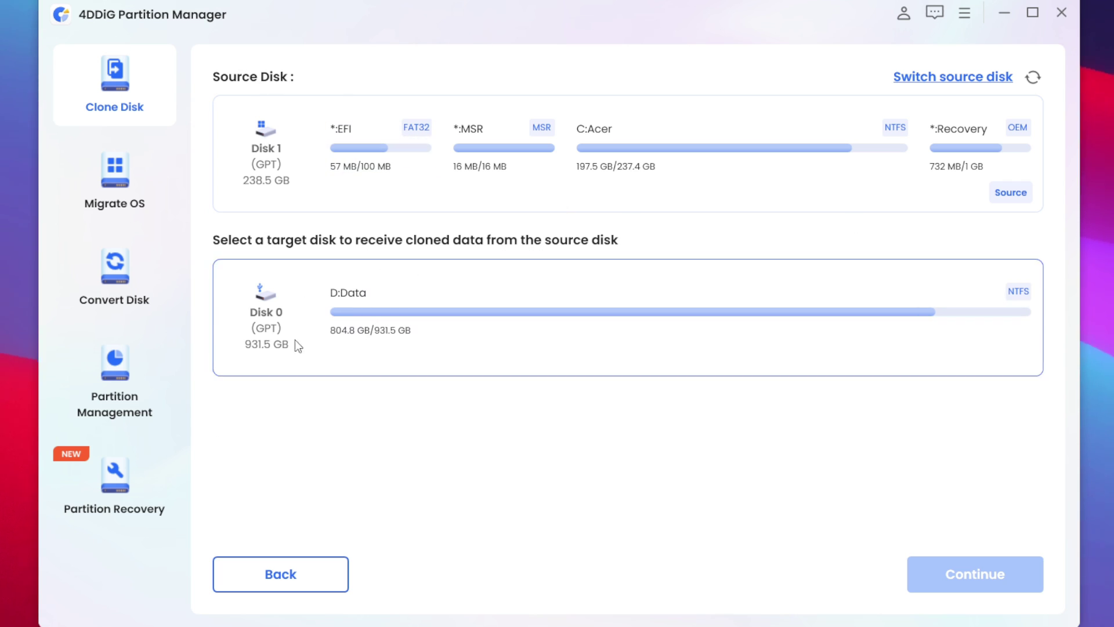
click(959, 80)
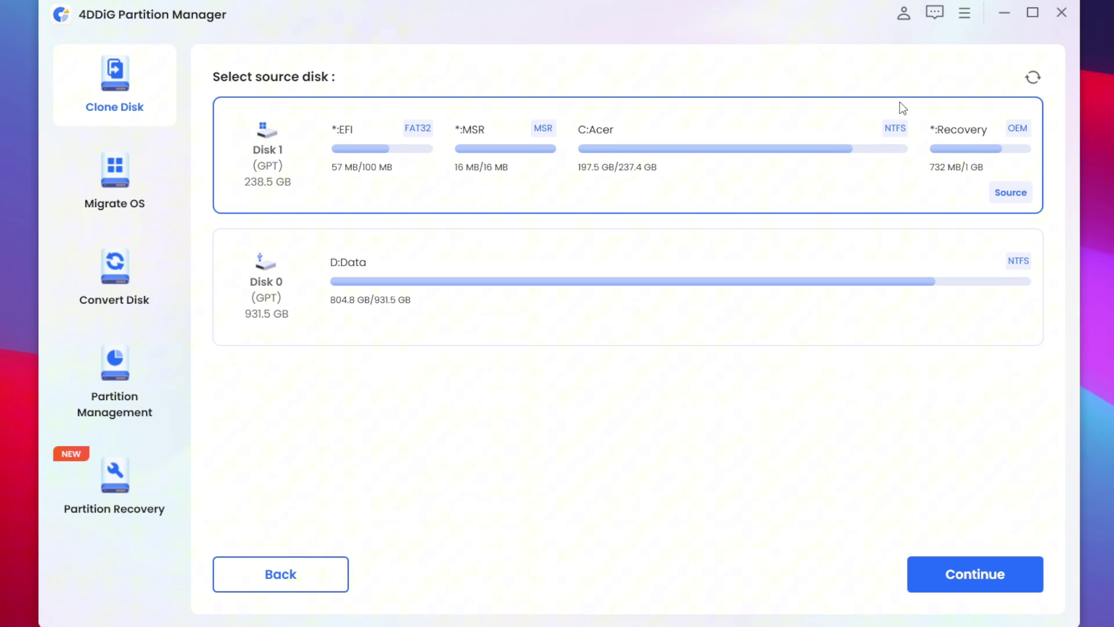
click(266, 290)
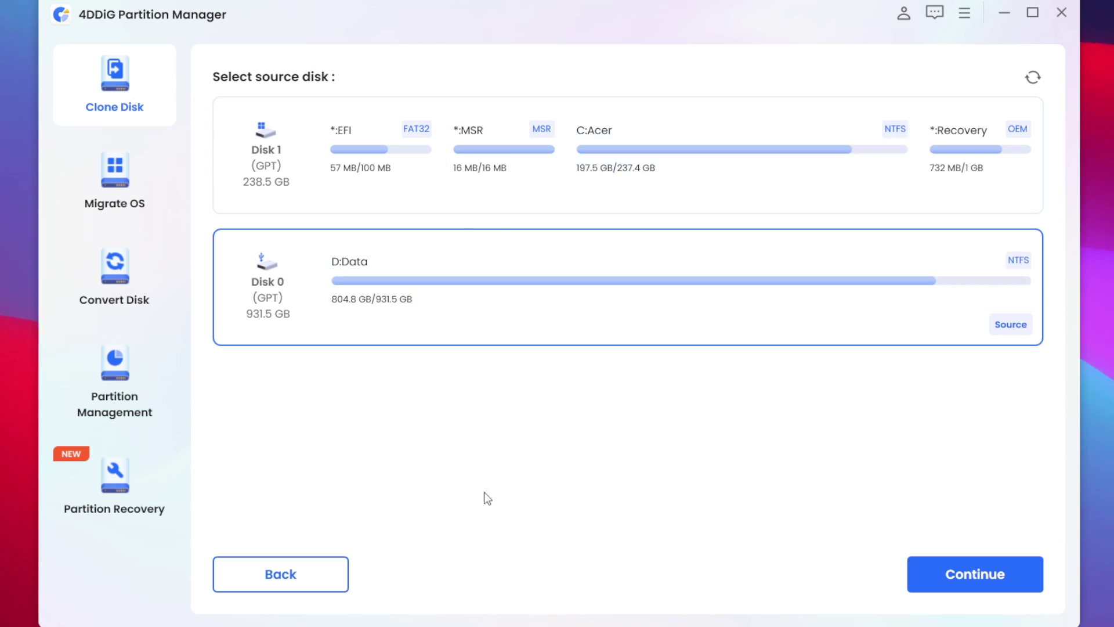
- Back out to the cloning choices and open the Clone Partition source picker
click(324, 575)
click(324, 574)
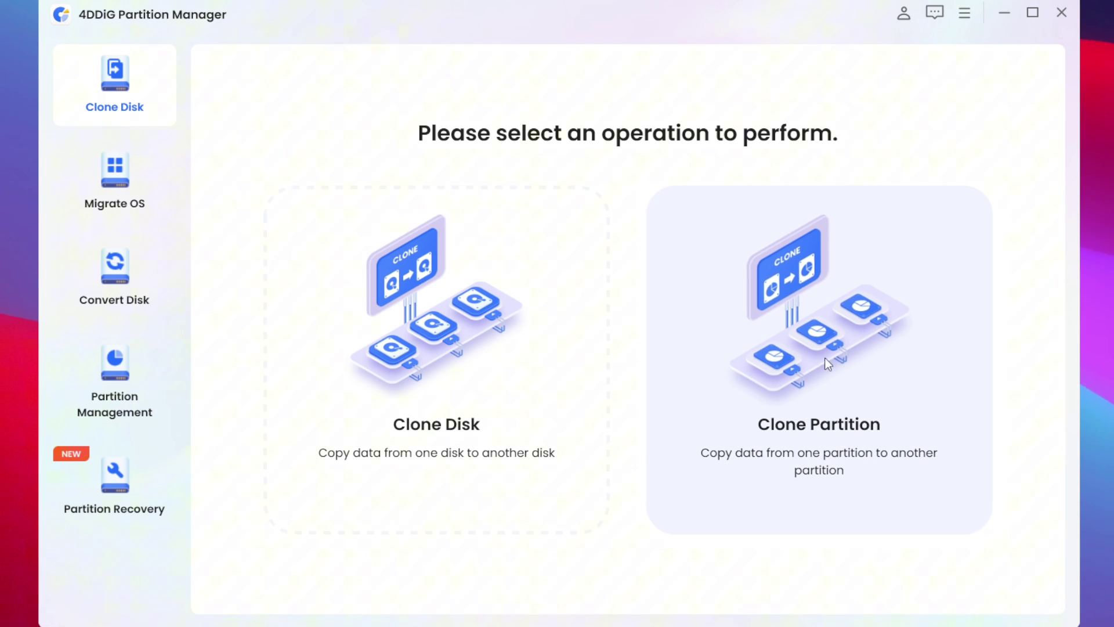
click(778, 368)
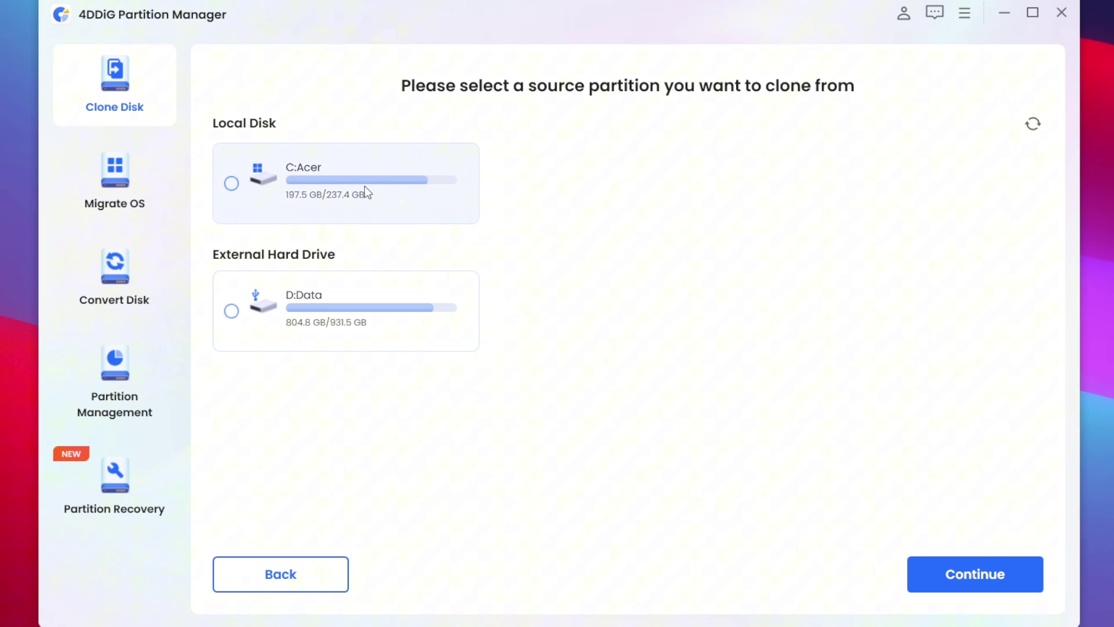
- Select D:Data in Partition Management and begin splitting it, setting an initial new size
click(133, 380)
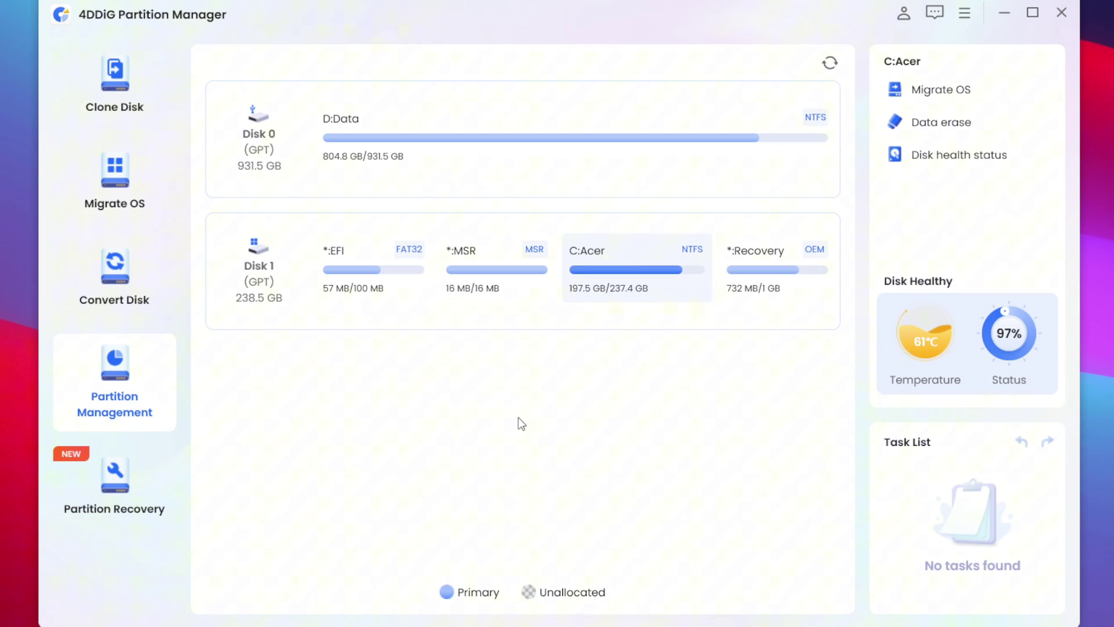
click(563, 167)
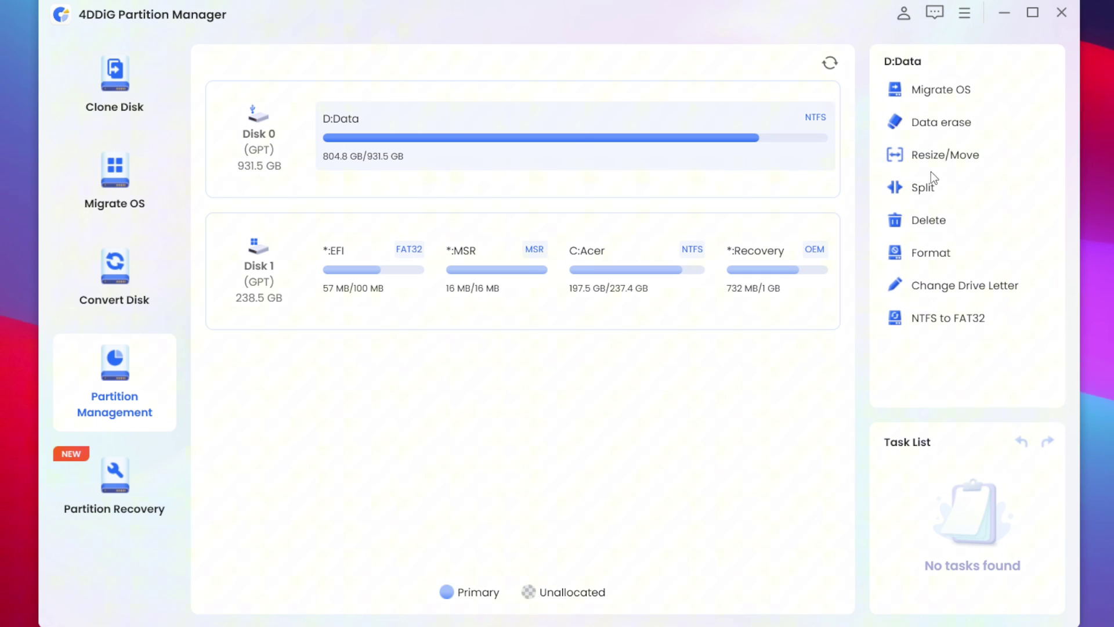
click(909, 190)
drag(834, 305, 853, 328)
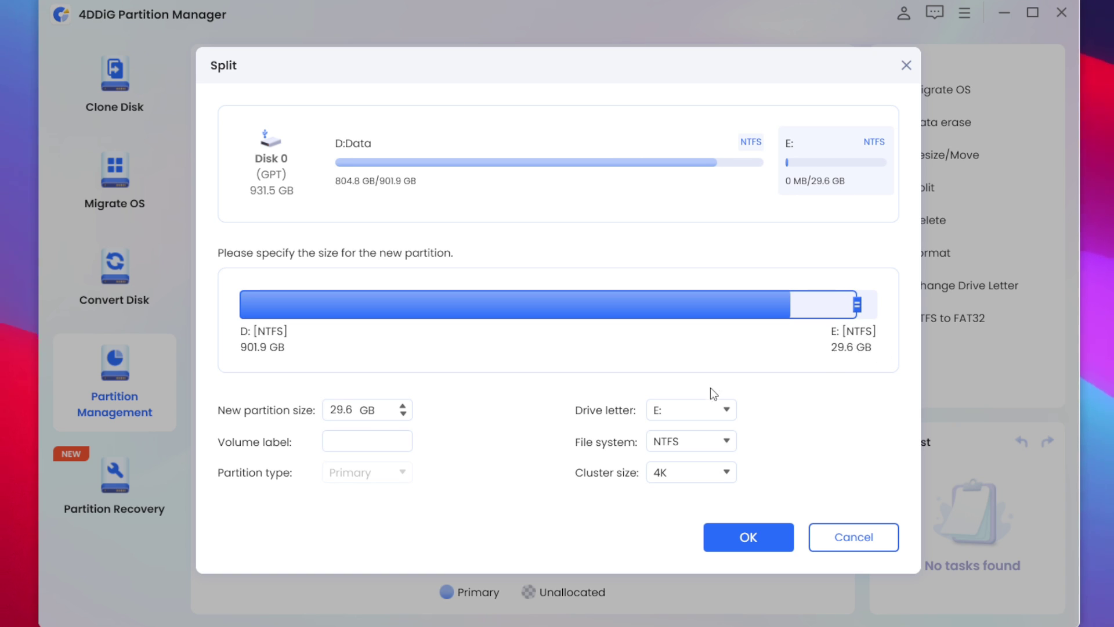
- Keep letter E:, 4K clusters and NTFS, and size the new partition to about 5.3 GB
click(723, 411)
click(726, 409)
click(720, 471)
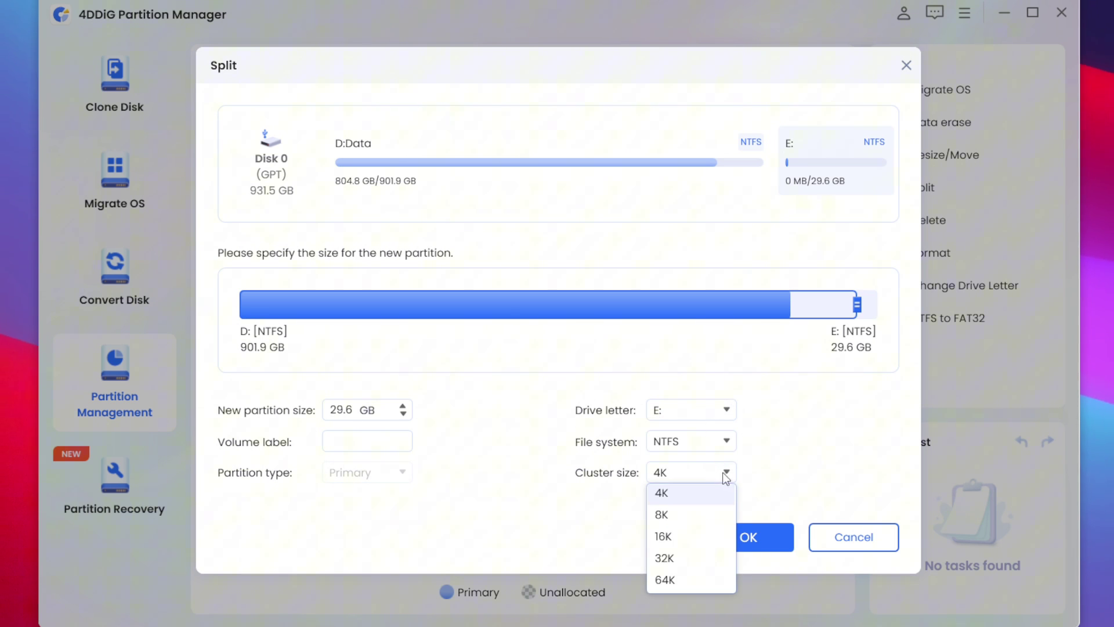
click(729, 473)
click(703, 447)
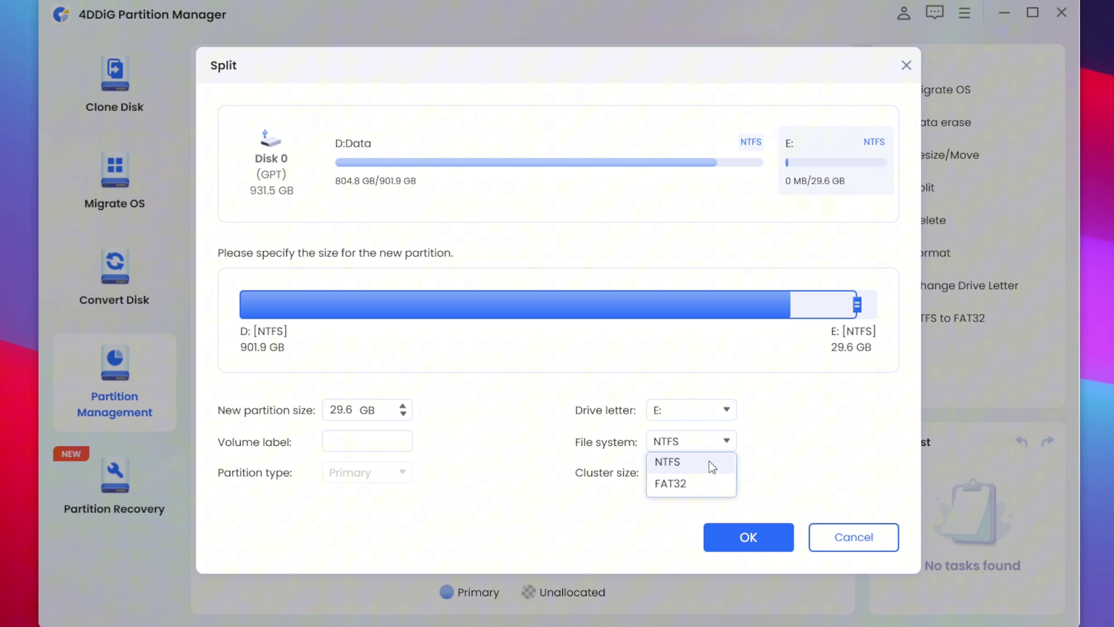
click(709, 443)
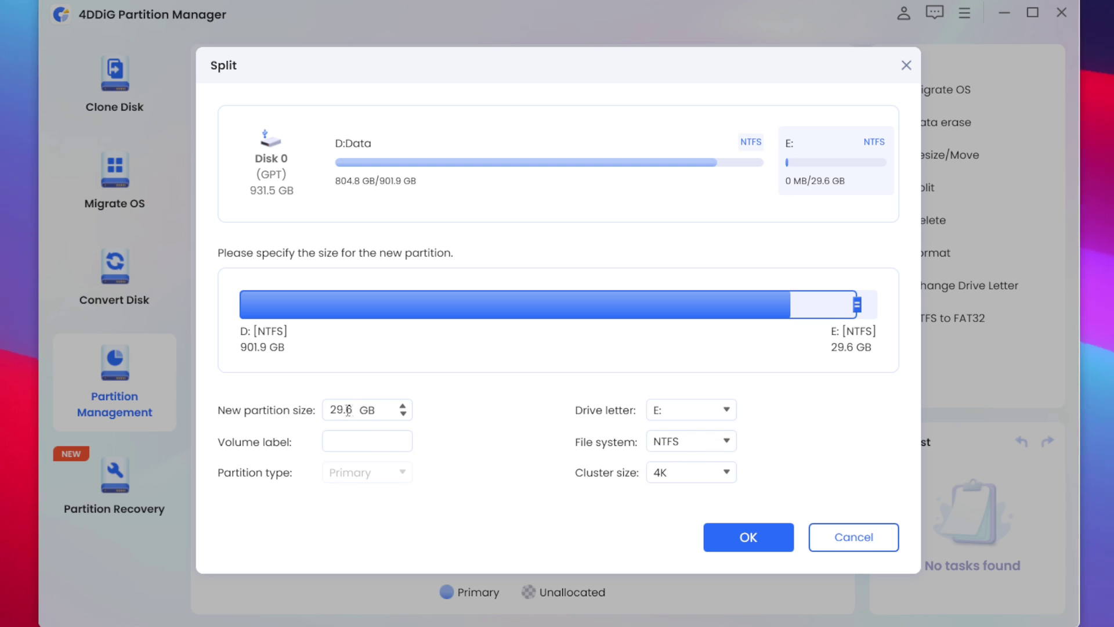
drag(863, 302, 874, 302)
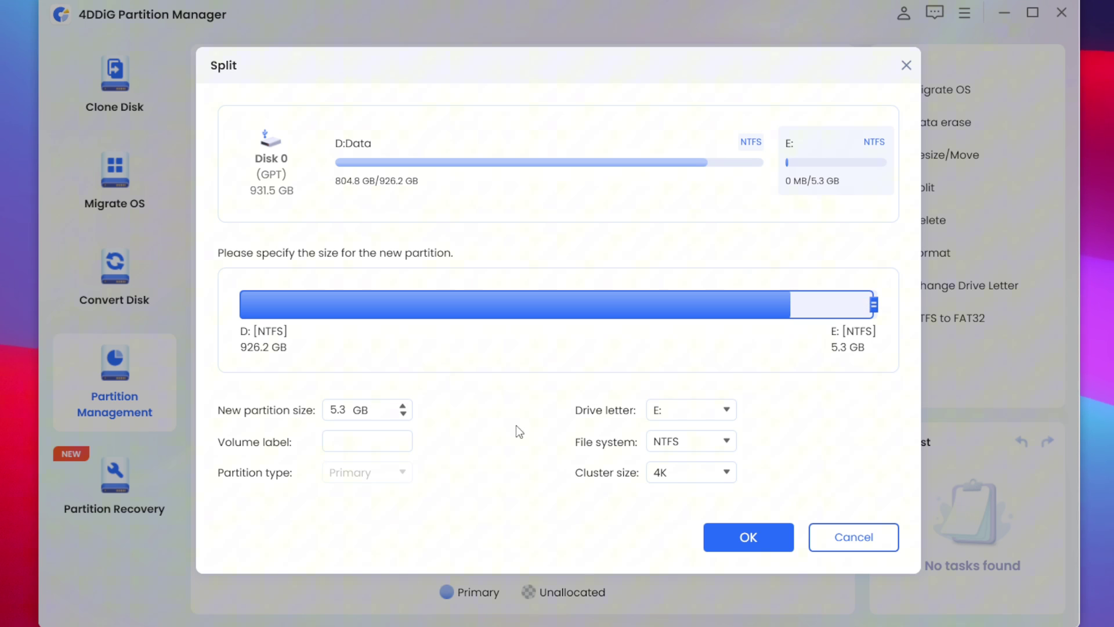
- Queue the split and execute it, accepting the D: in-use warning, then close the summary
click(748, 539)
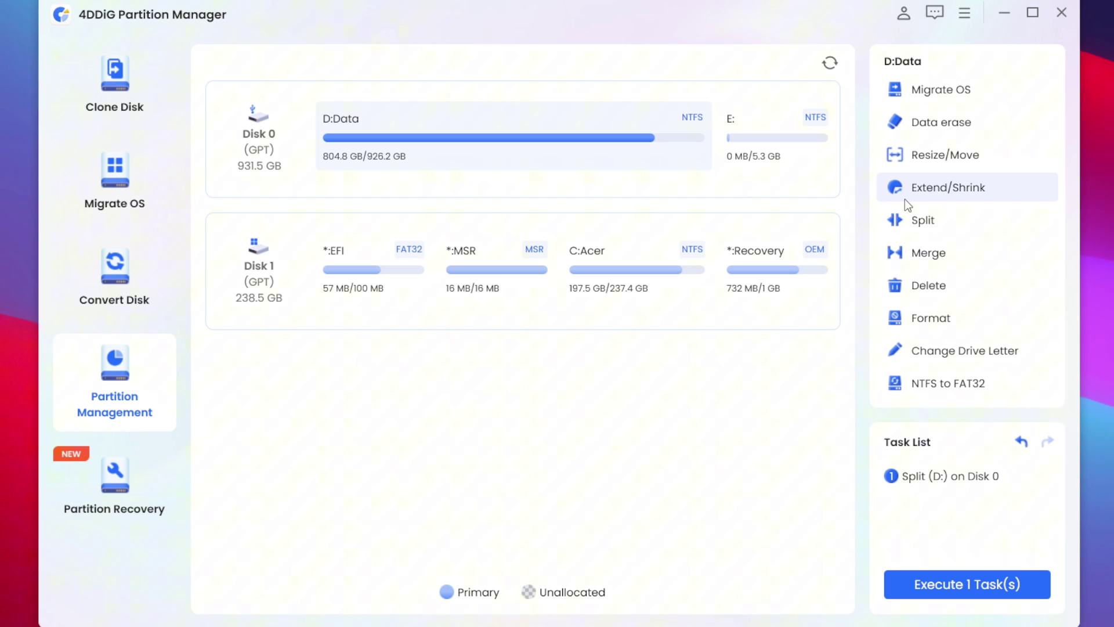
click(974, 598)
click(746, 490)
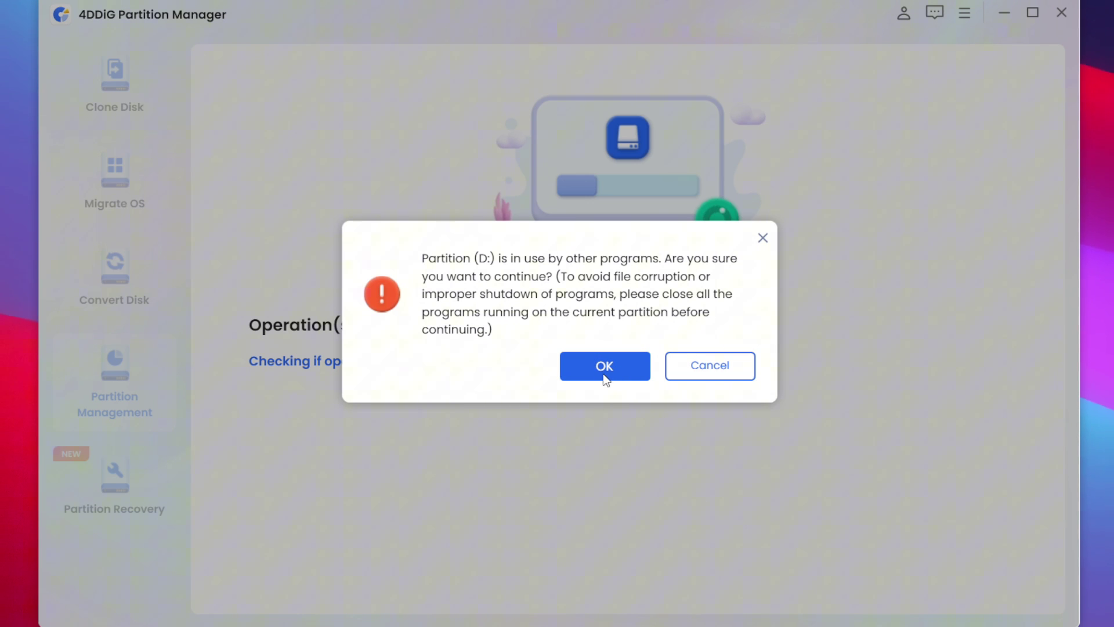
click(604, 376)
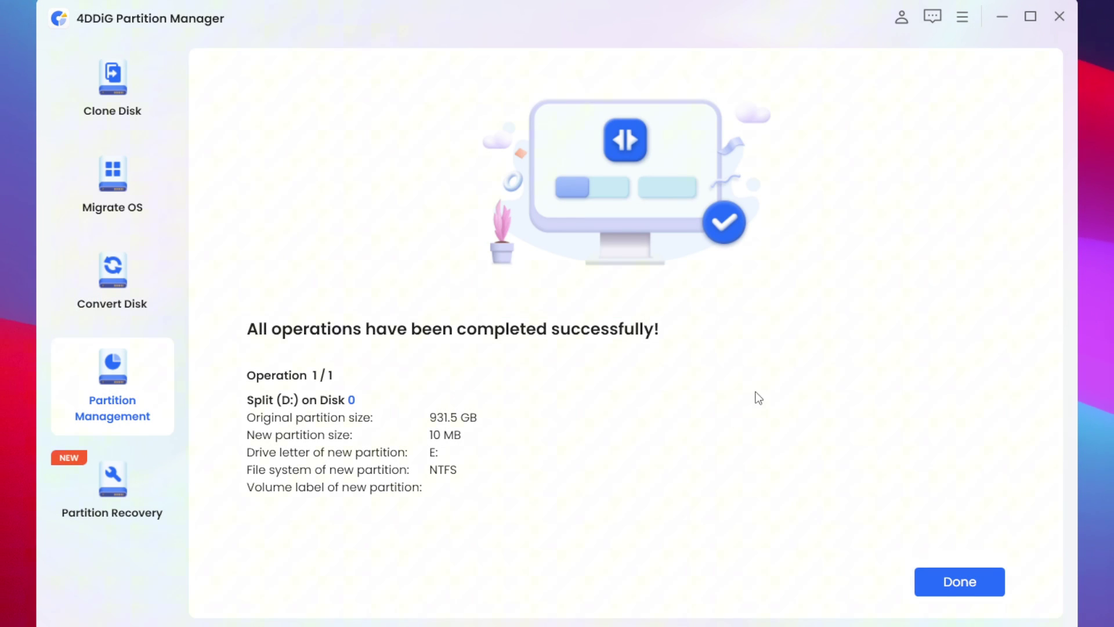
click(960, 580)
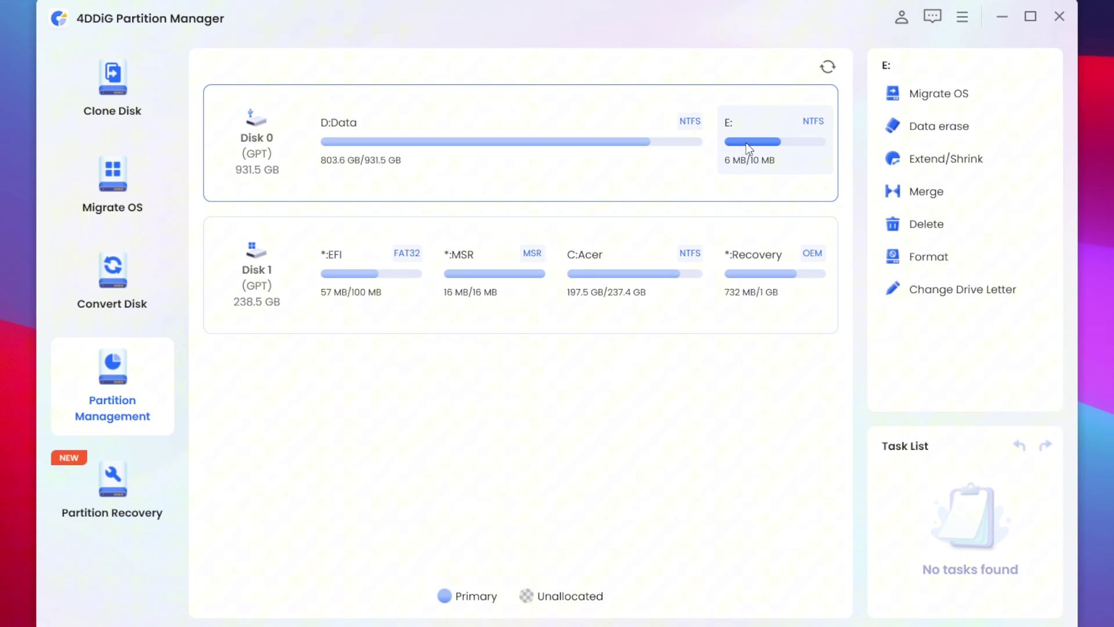
- Queue a merge of the E: partition into D:Data
click(928, 194)
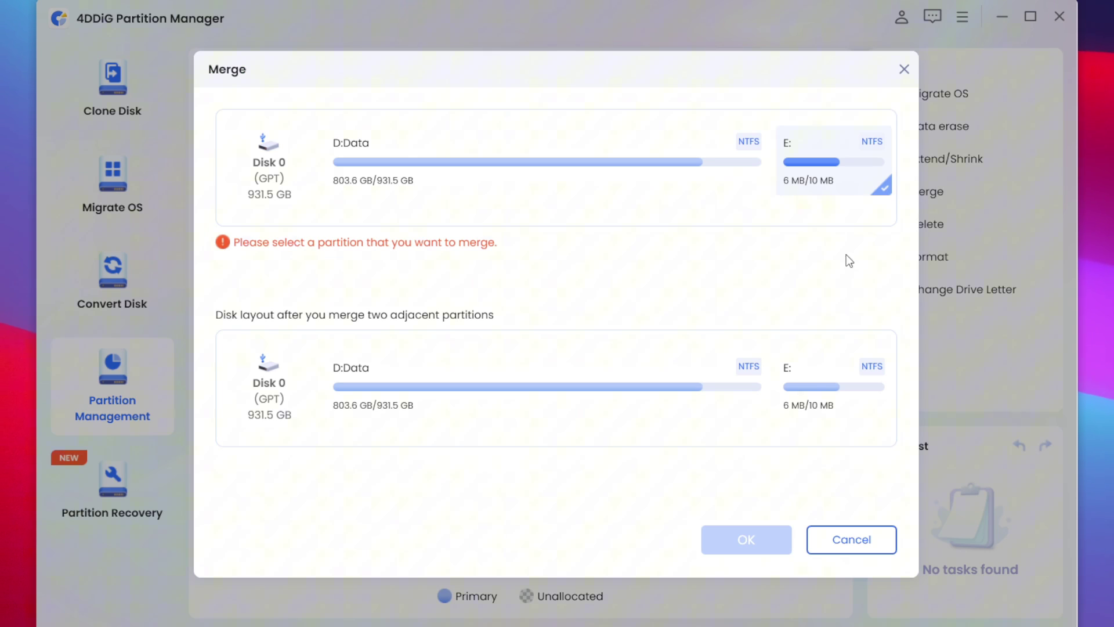
click(881, 204)
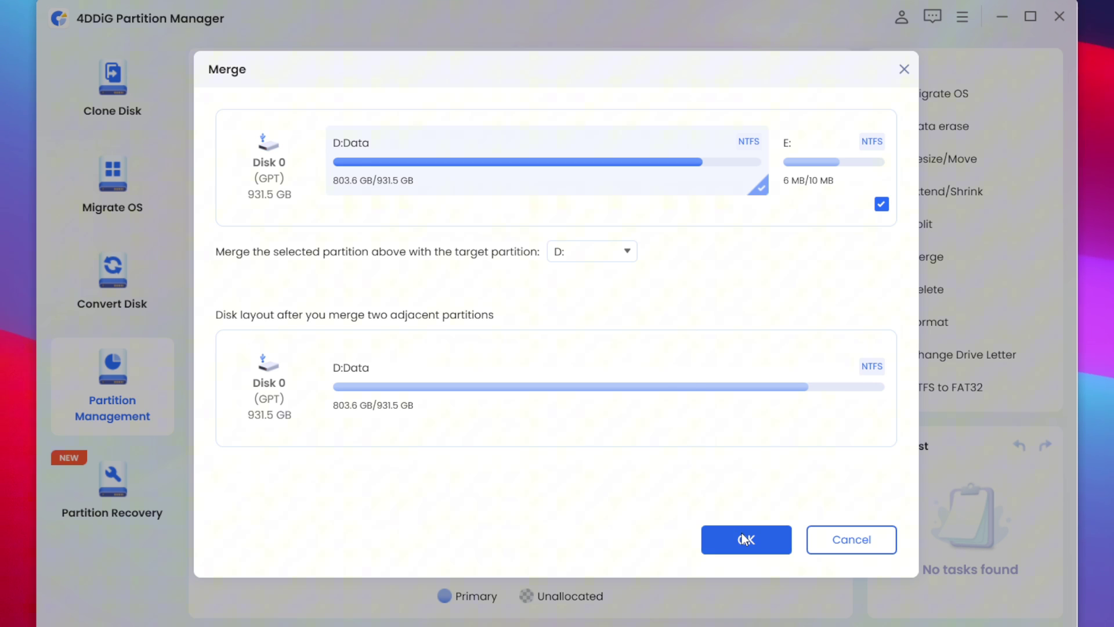
click(778, 545)
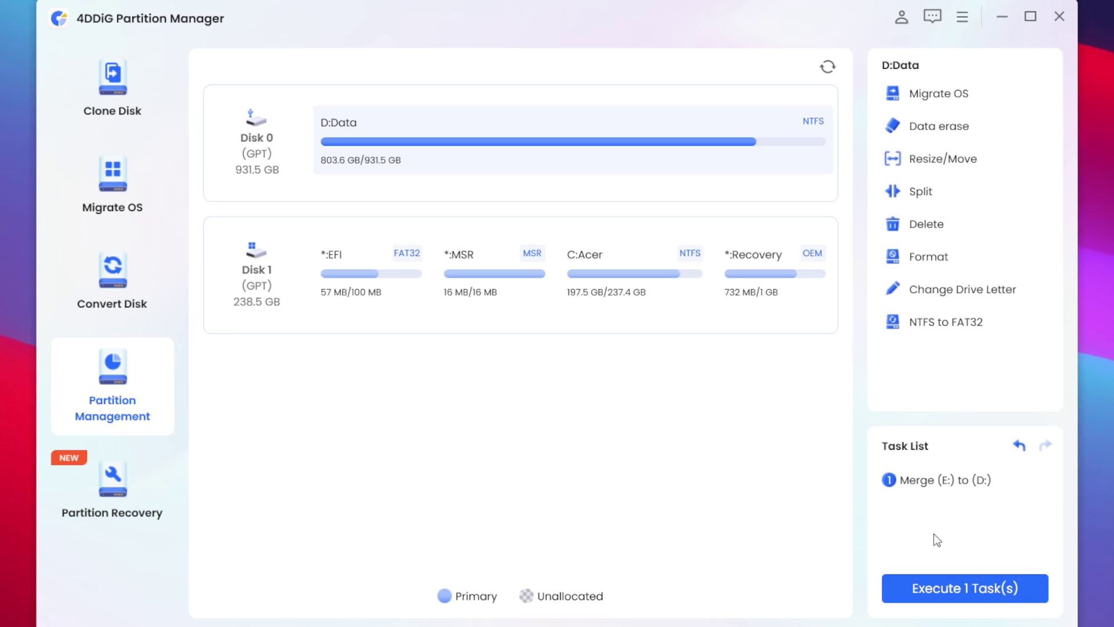
- Undo the merge, delete partition E: instead, and execute the deletion task
click(1020, 445)
right_click(779, 151)
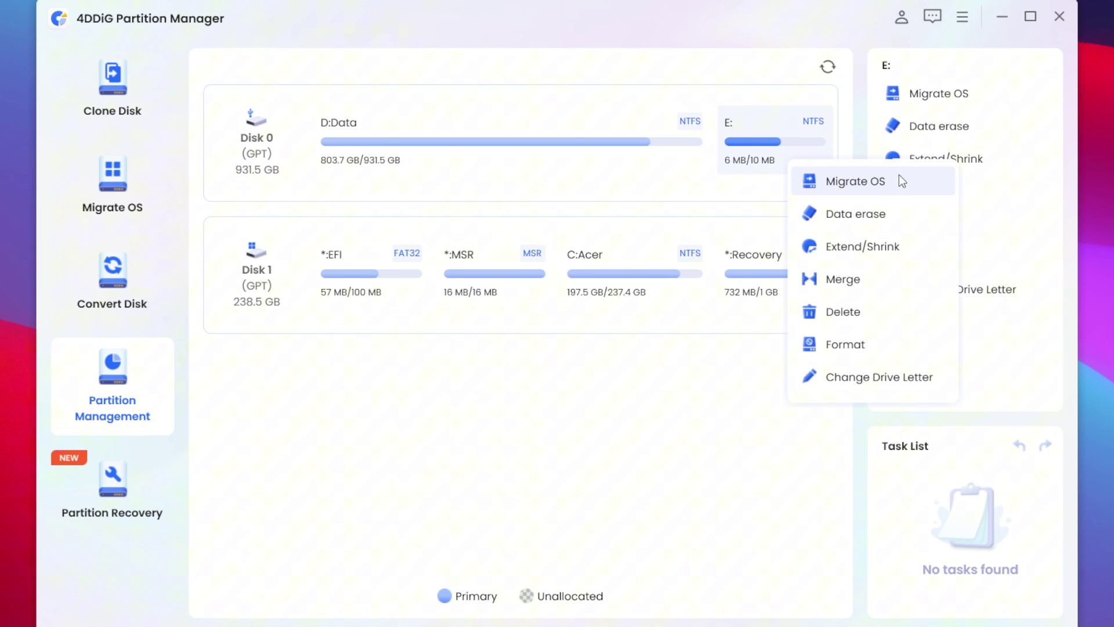
click(832, 322)
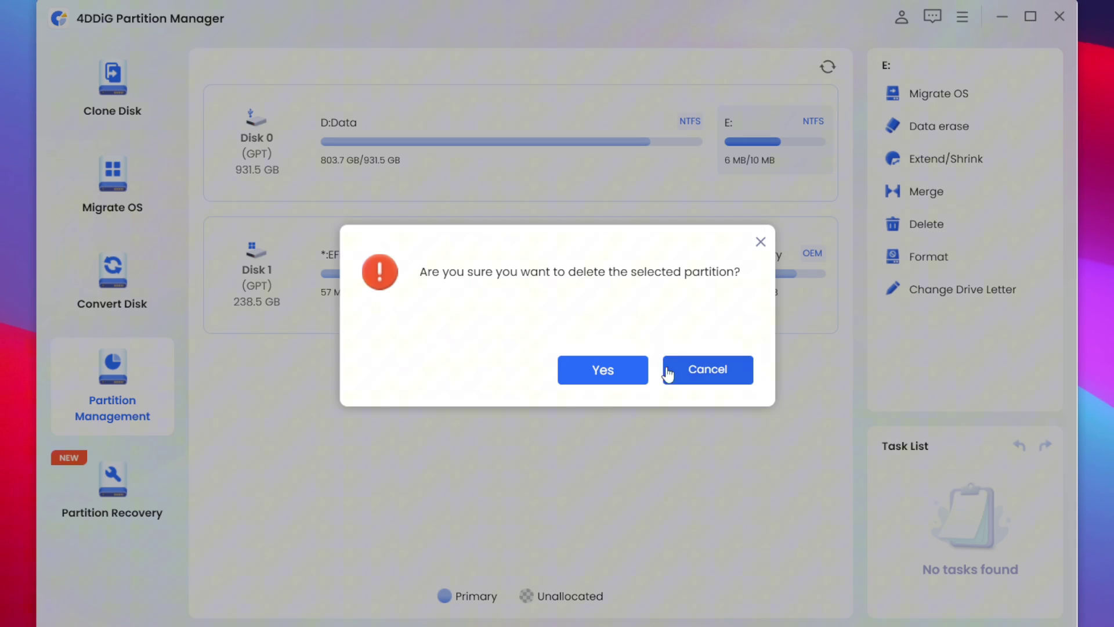
click(635, 366)
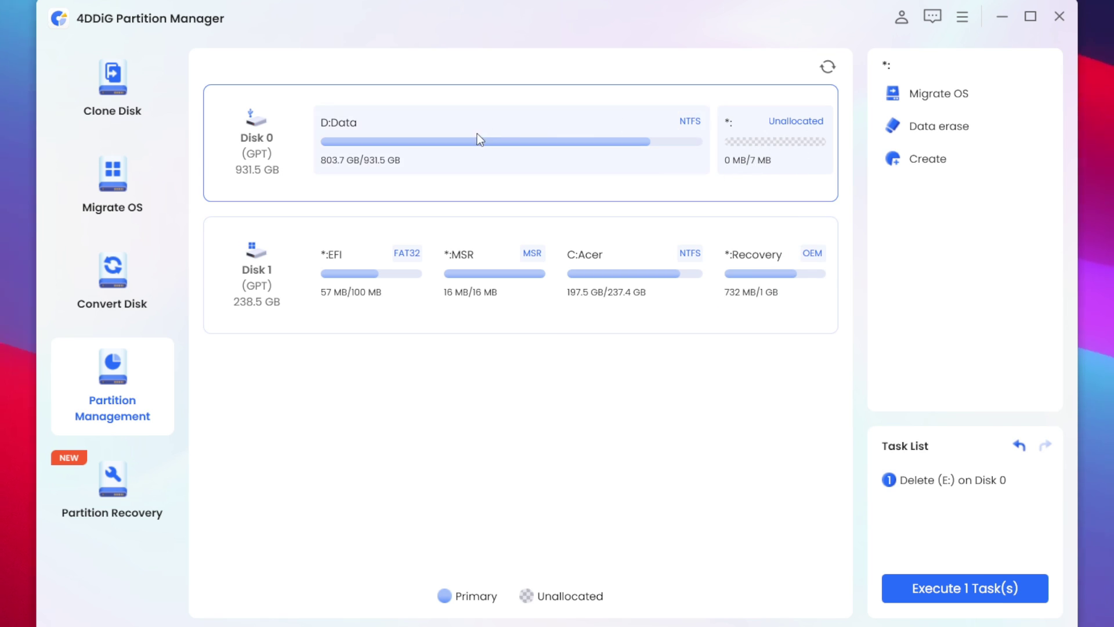
click(941, 588)
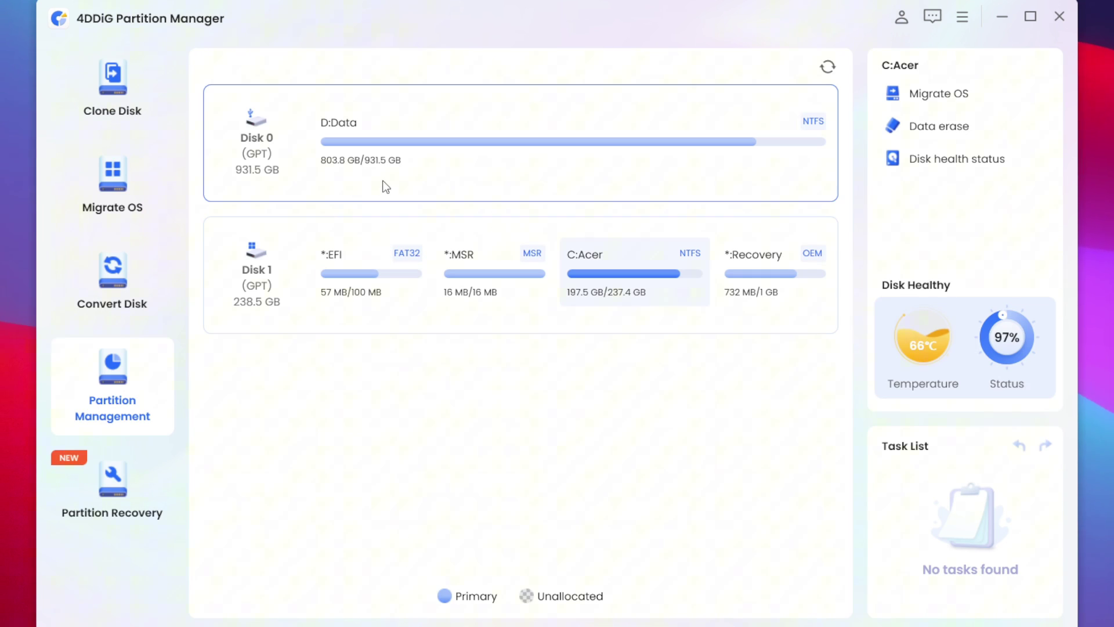
- Inspect D:Data and Disk 0, then open Recover Partition(s) for Disk 0 and go back
click(399, 179)
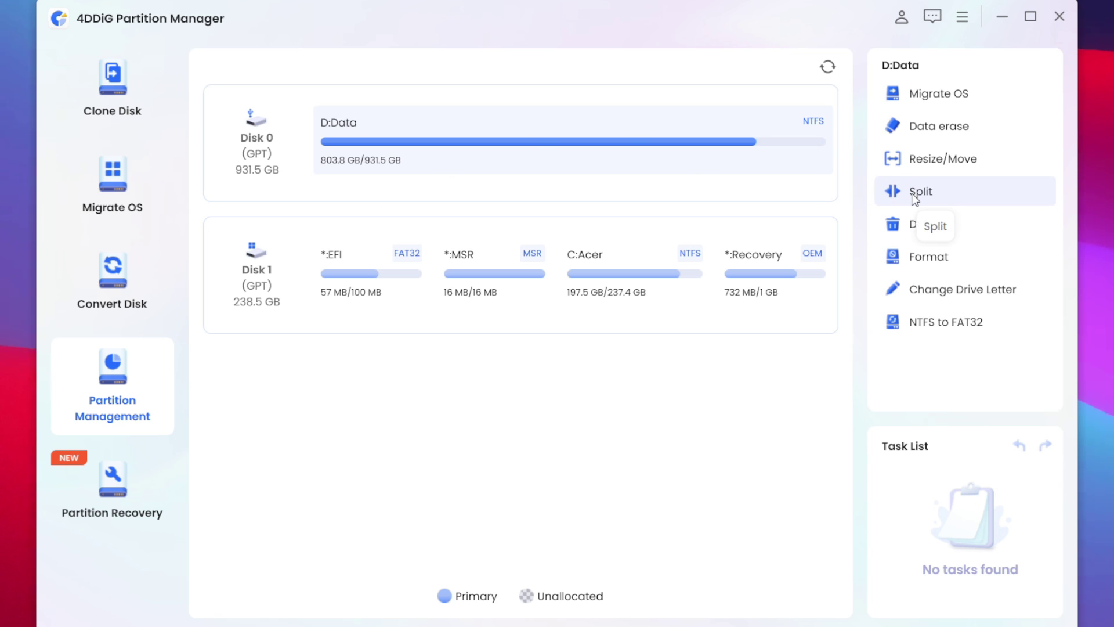
click(258, 153)
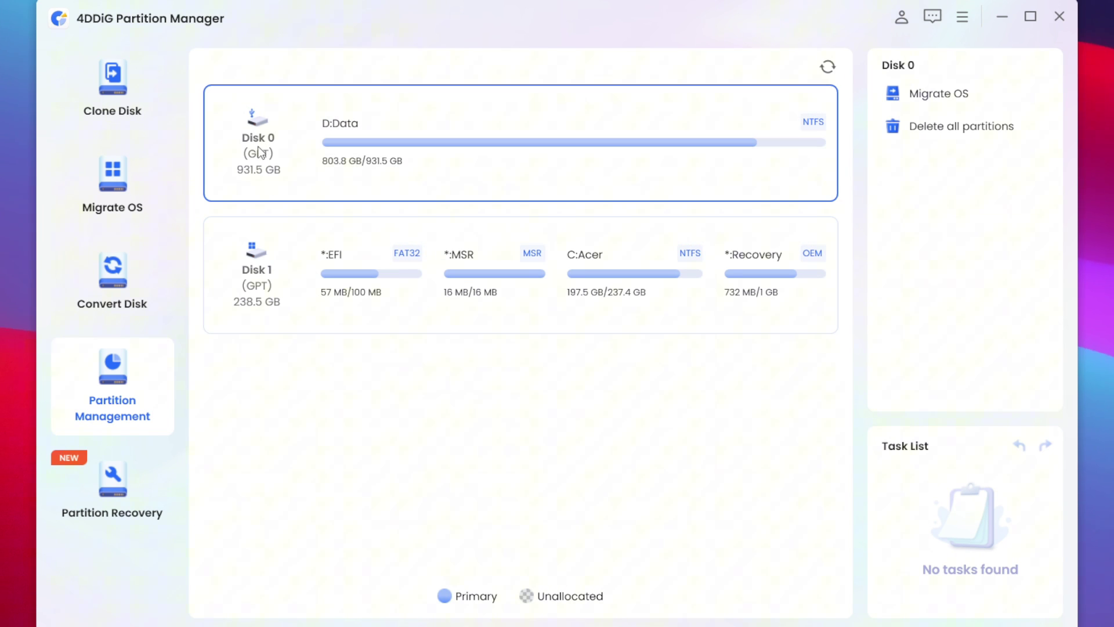
click(107, 490)
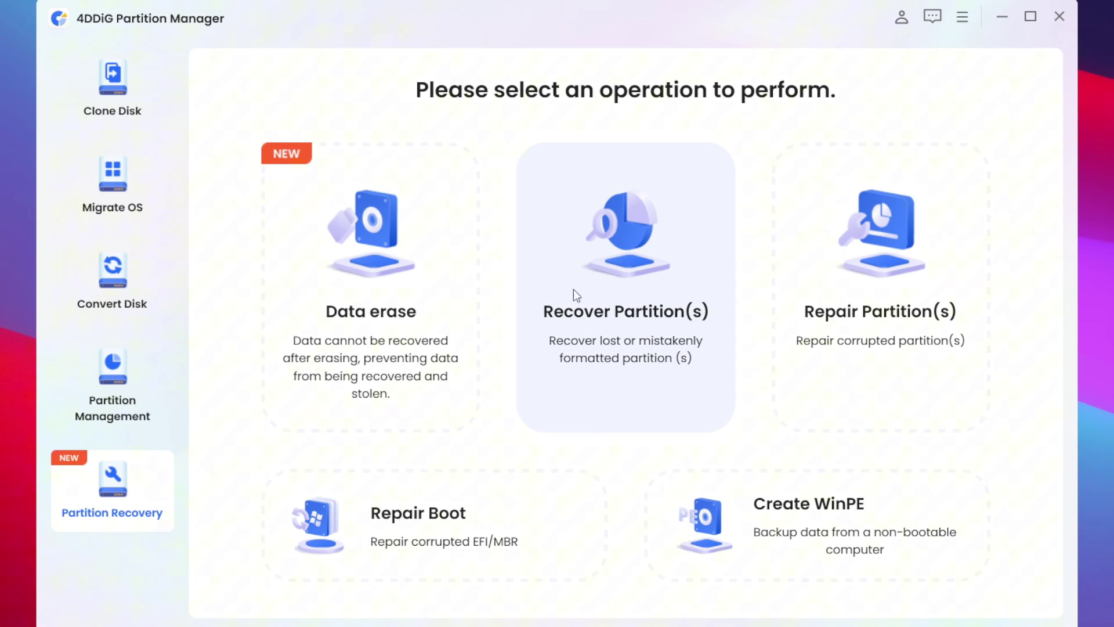
click(632, 315)
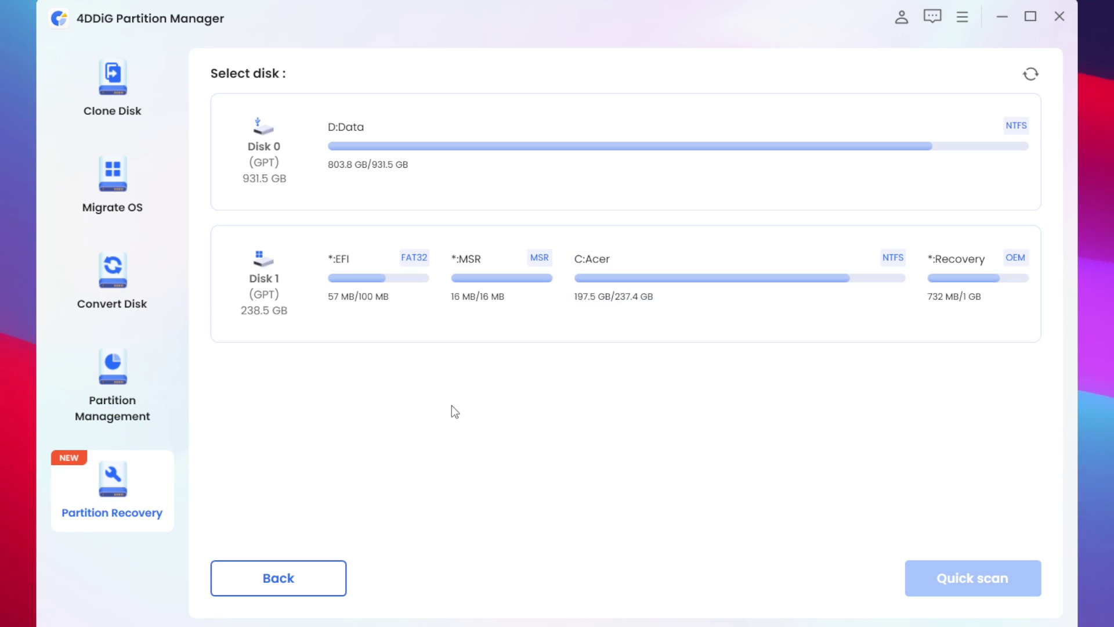
click(755, 148)
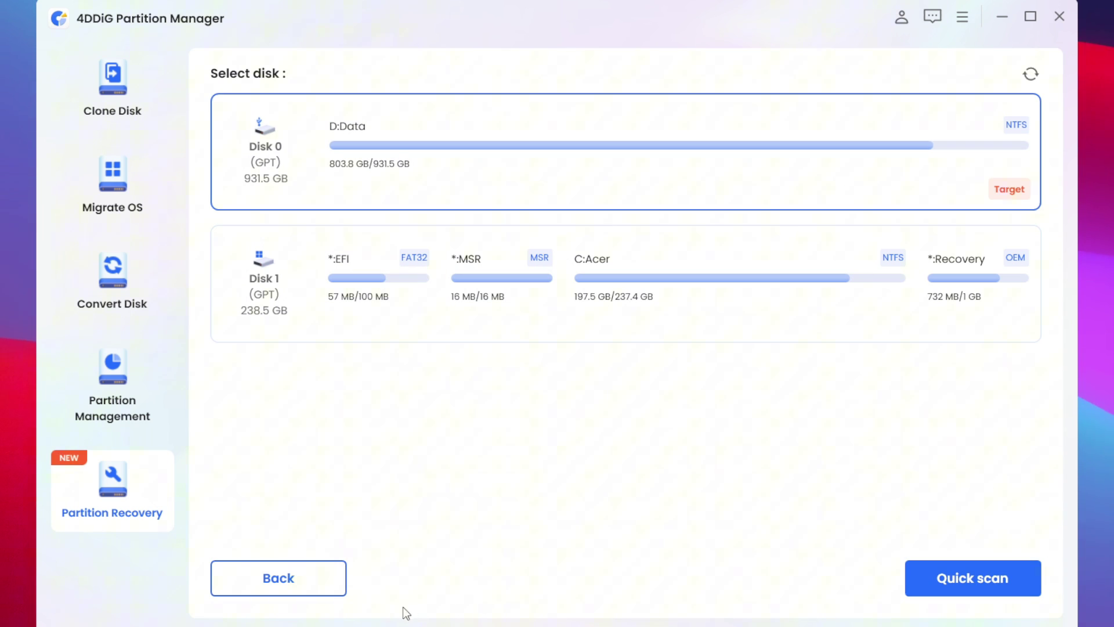
click(320, 598)
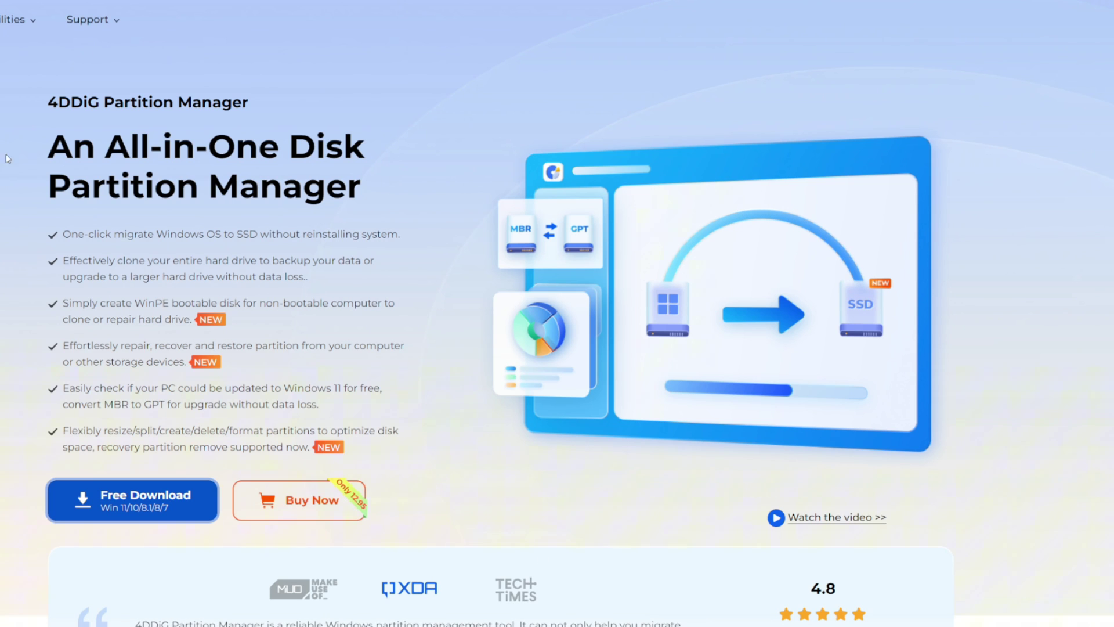
scroll(174, 290, down, 1)
scroll(228, 372, up, 1)
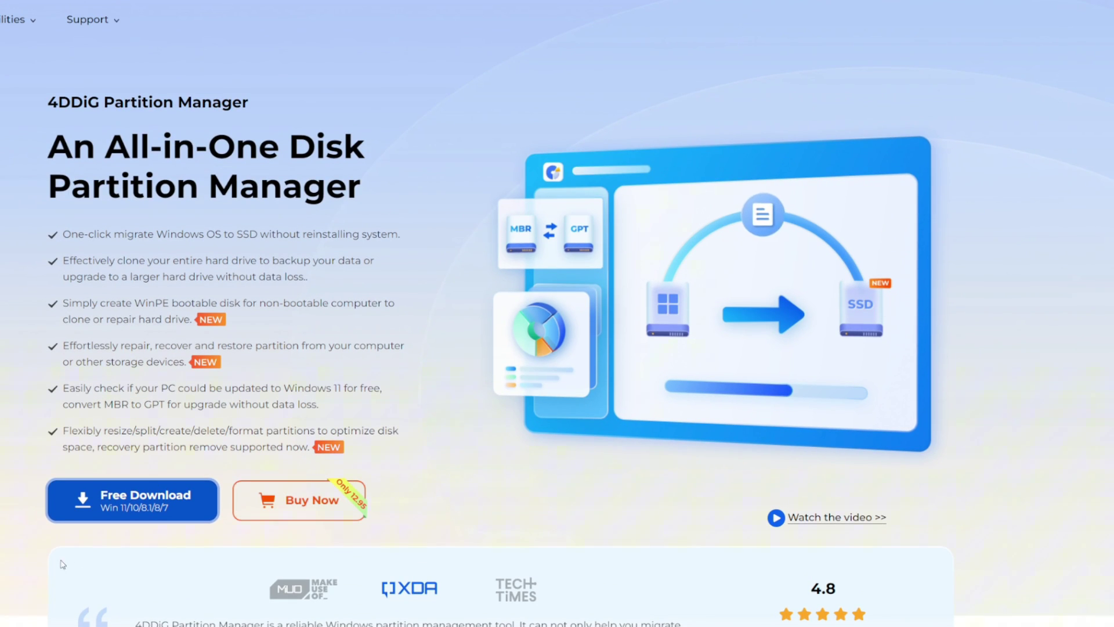
scroll(99, 473, down, 15)
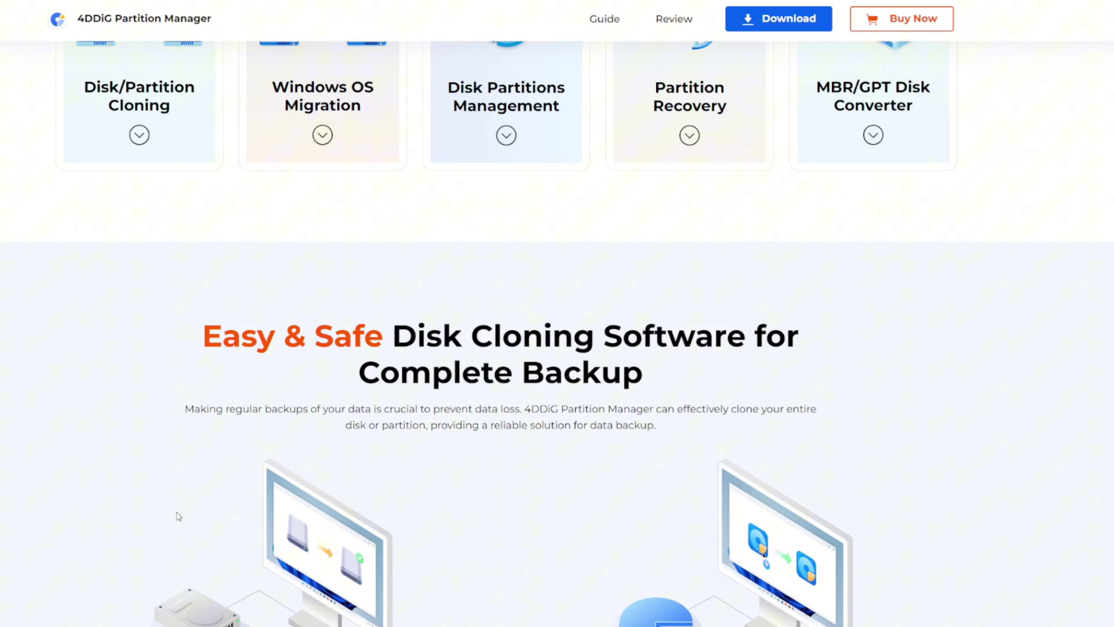
scroll(204, 546, down, 1)
scroll(206, 555, up, 5)
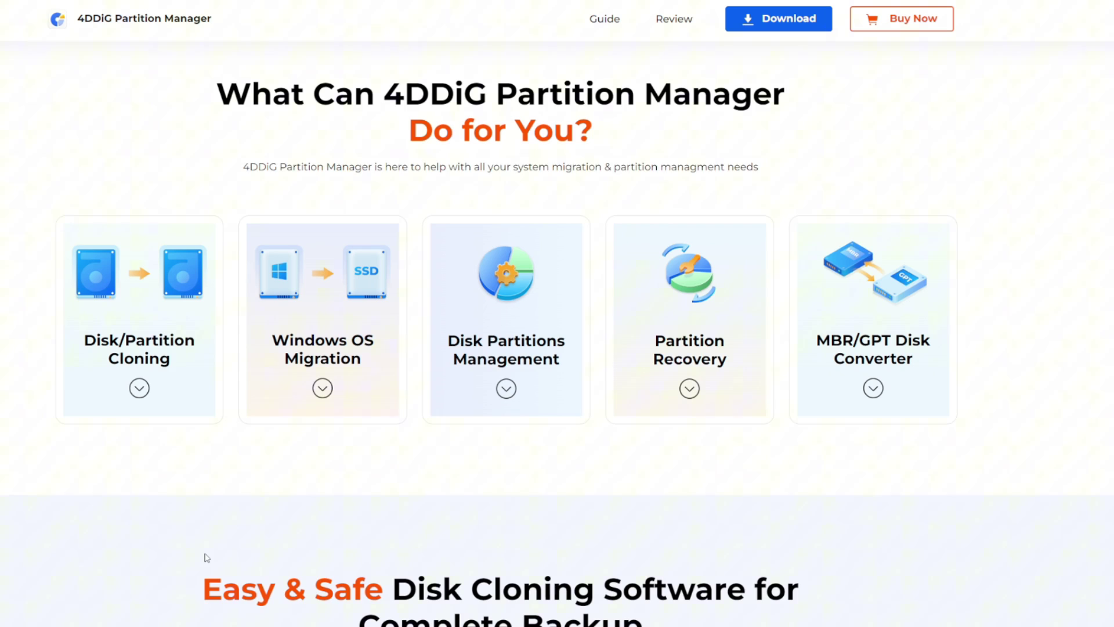
scroll(206, 558, down, 6)
scroll(209, 561, down, 7)
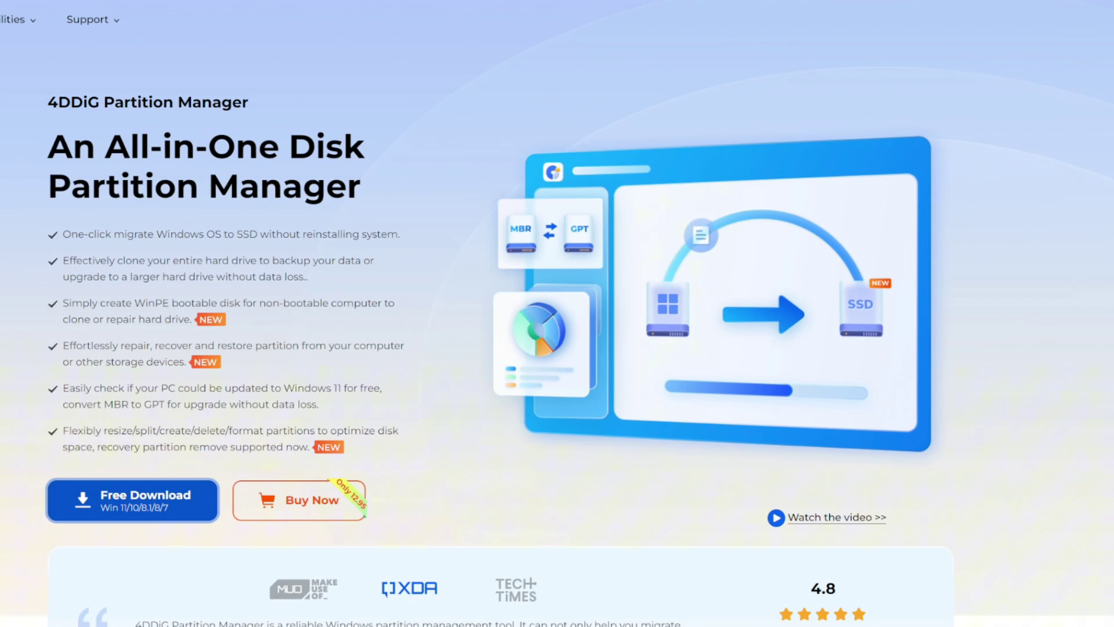